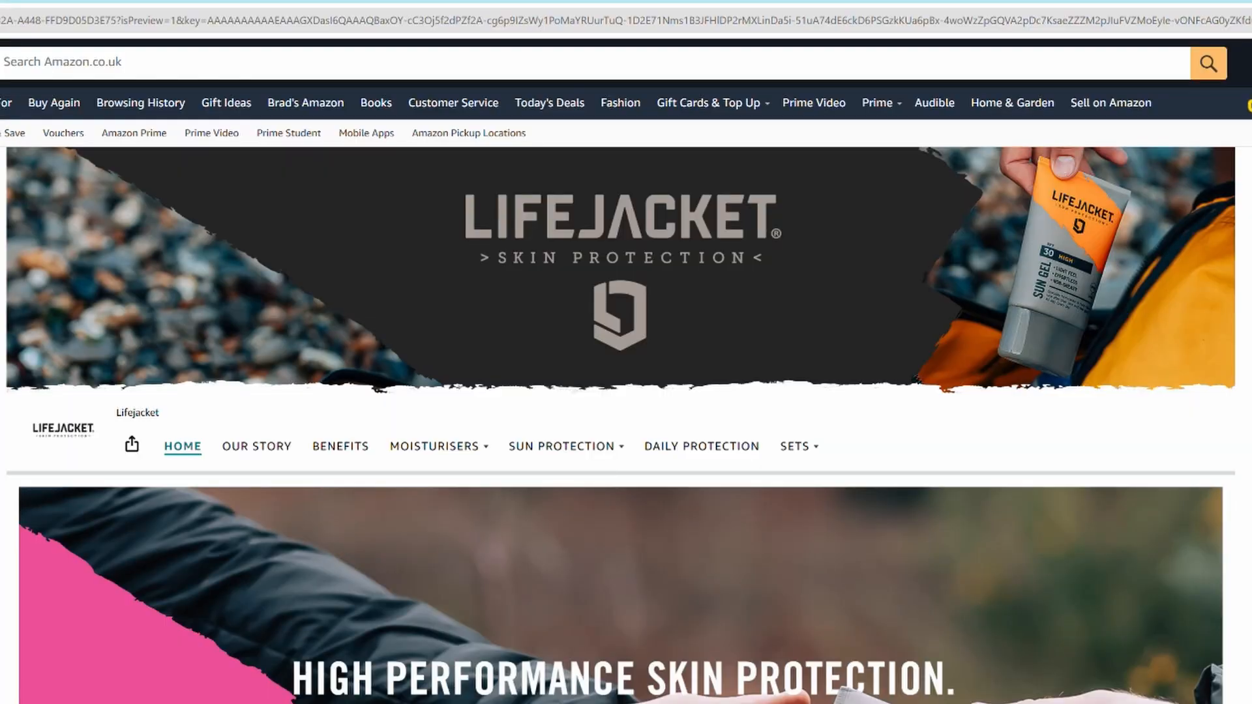
pyautogui.scroll(-15, 640, 559)
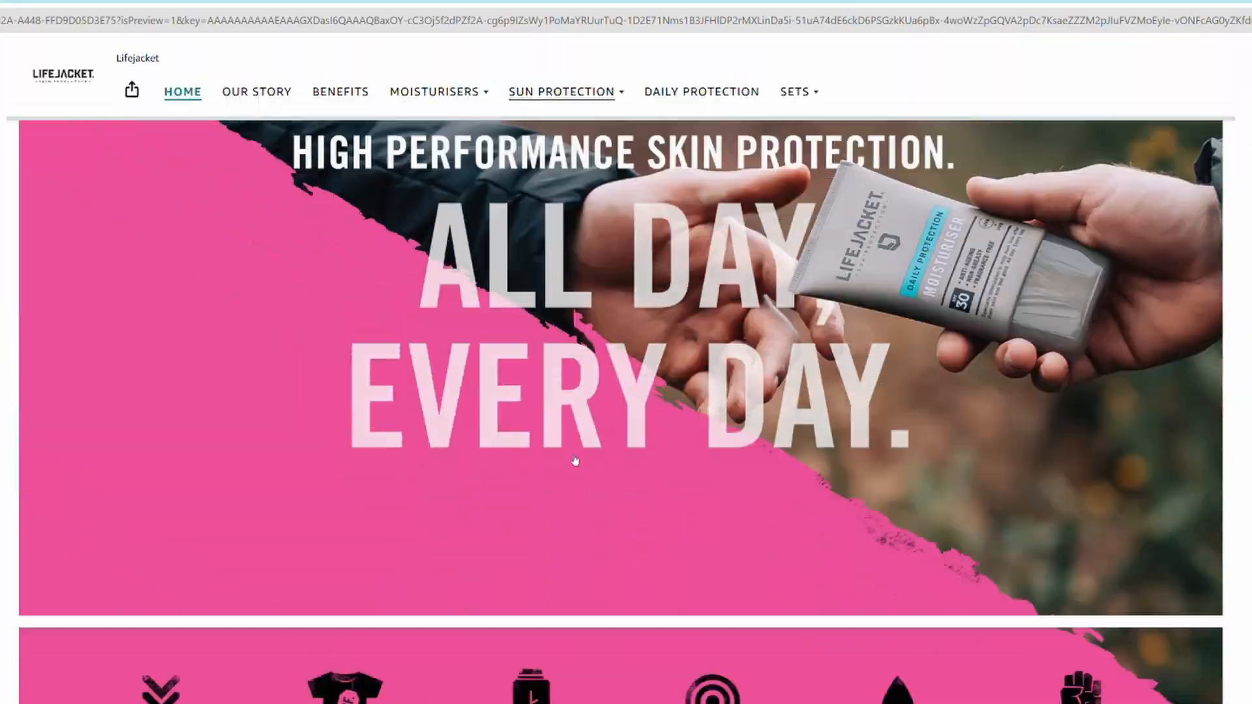
pyautogui.scroll(-10, 641, 559)
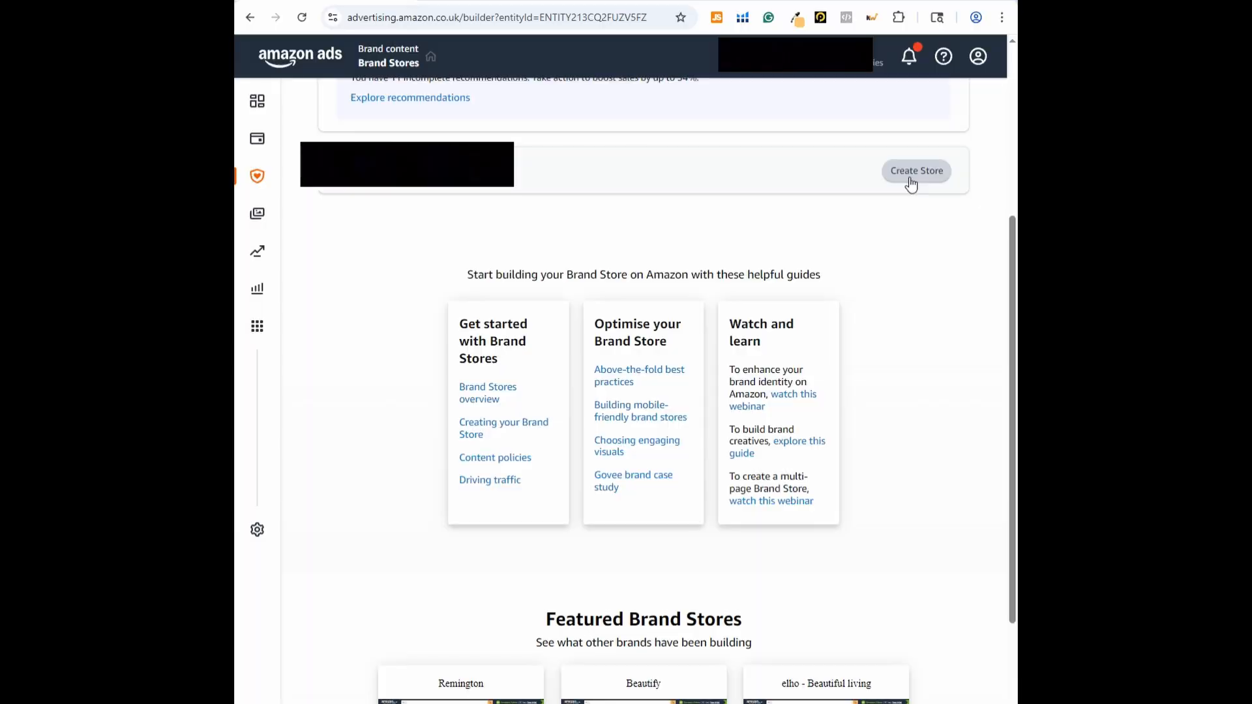
# Start creating a new Brand Store and set its brand display name to "Brads Adventure Equipment"
pyautogui.click(911, 172)
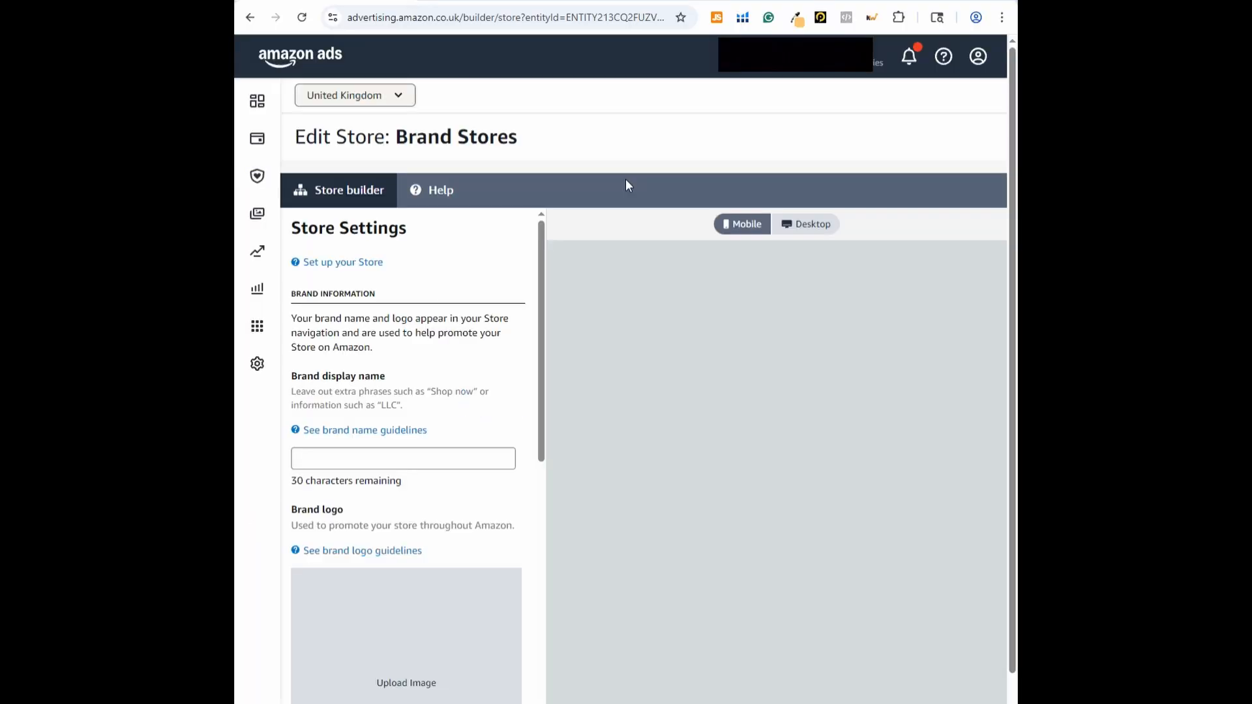
pyautogui.click(405, 467)
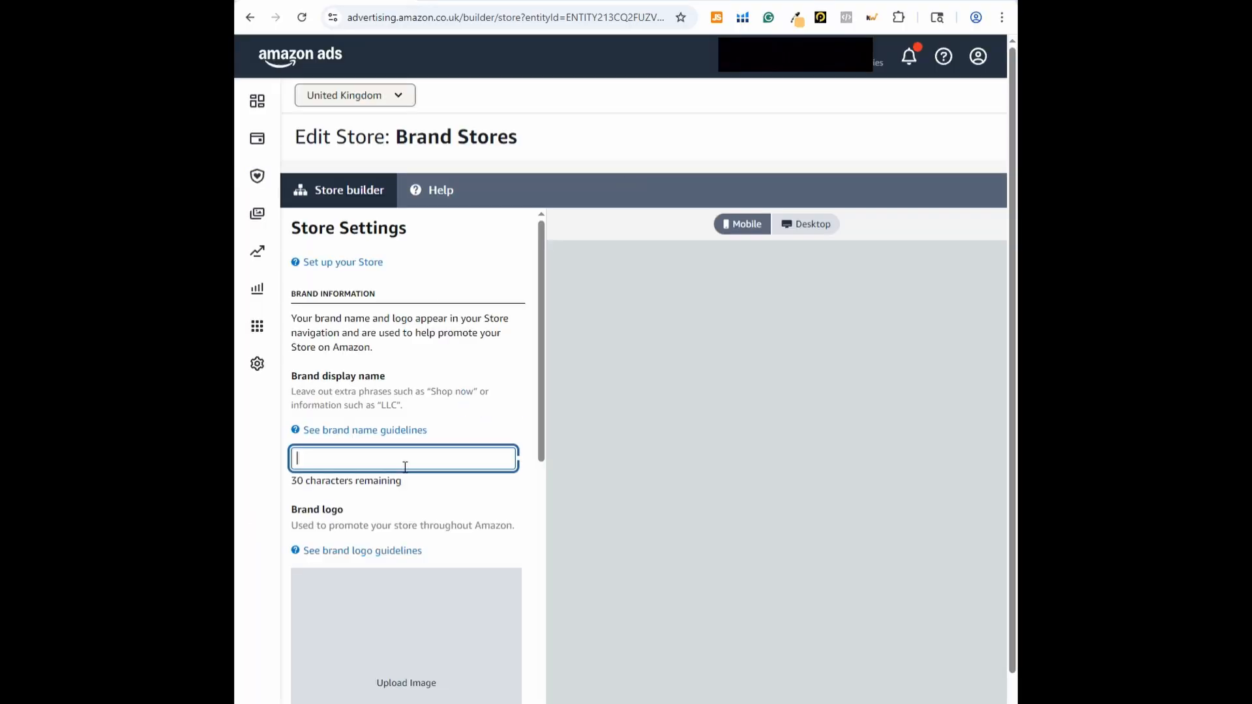
pyautogui.write('Brads Ad')
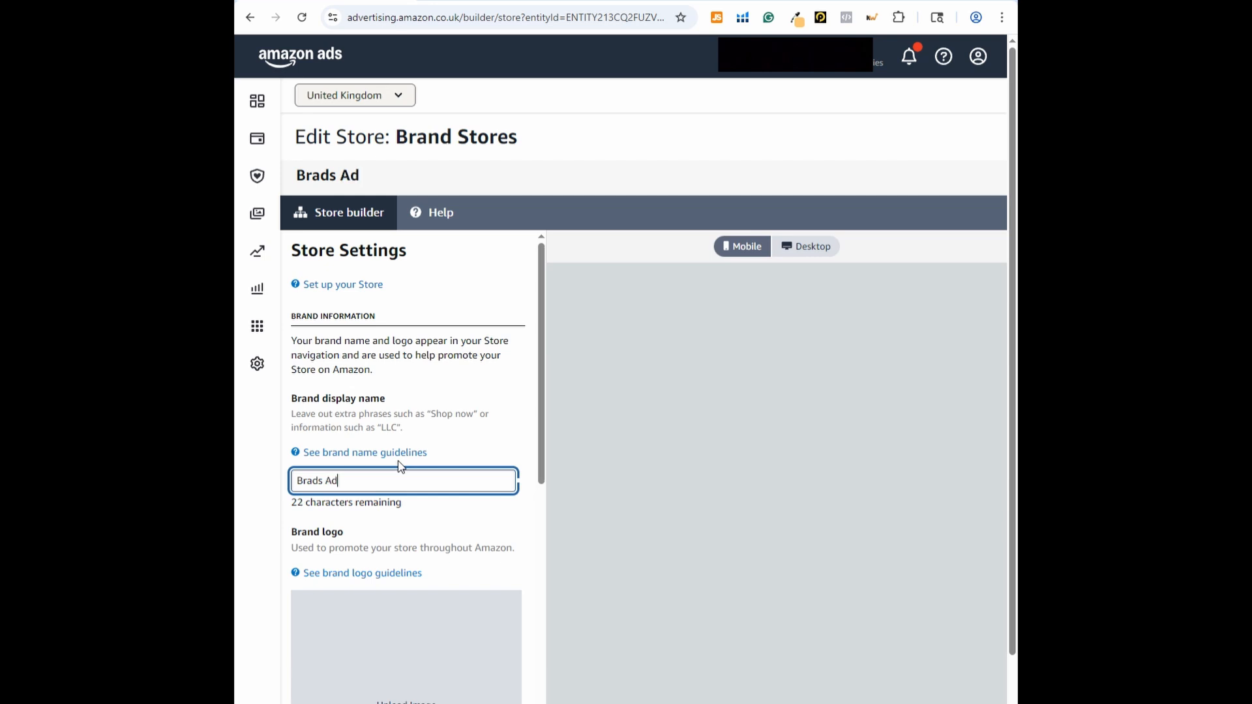
pyautogui.write('venture Equipment')
# Upload the round Adventure Equipment logo with creative asset tags including "adventure" and "backpack", and proceed to the home page setup
pyautogui.scroll(-3, 457, 450)
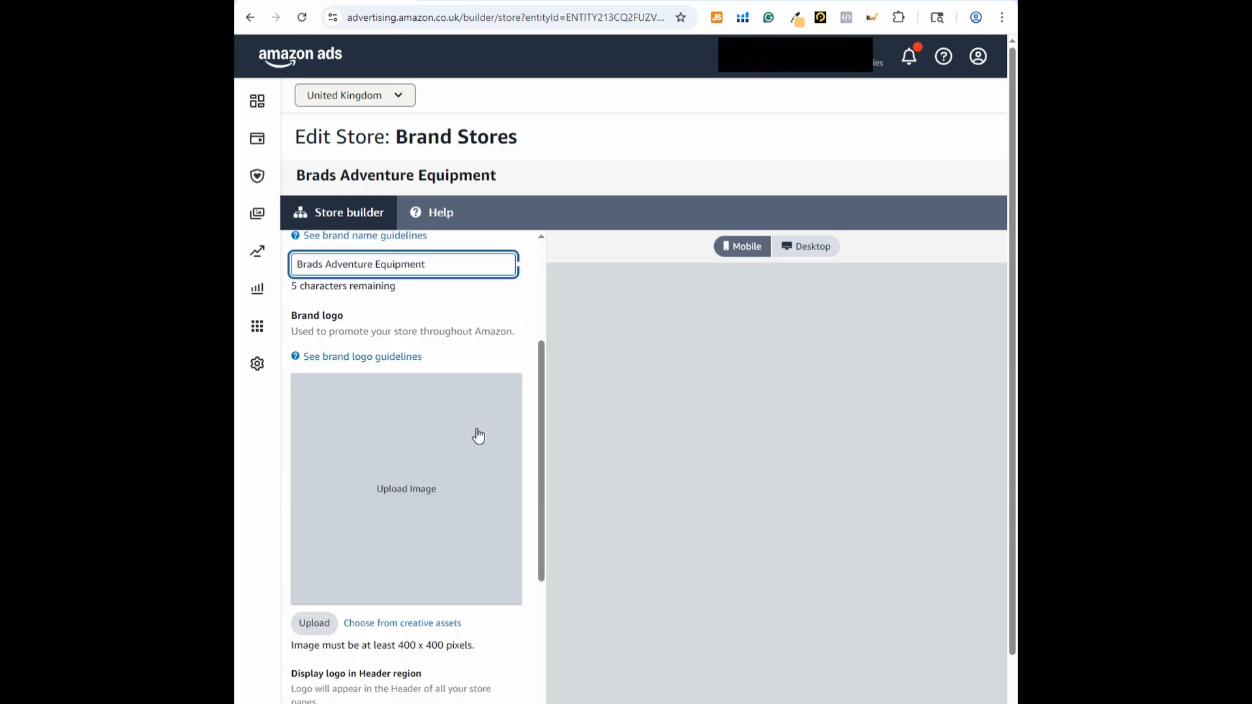
pyautogui.click(433, 490)
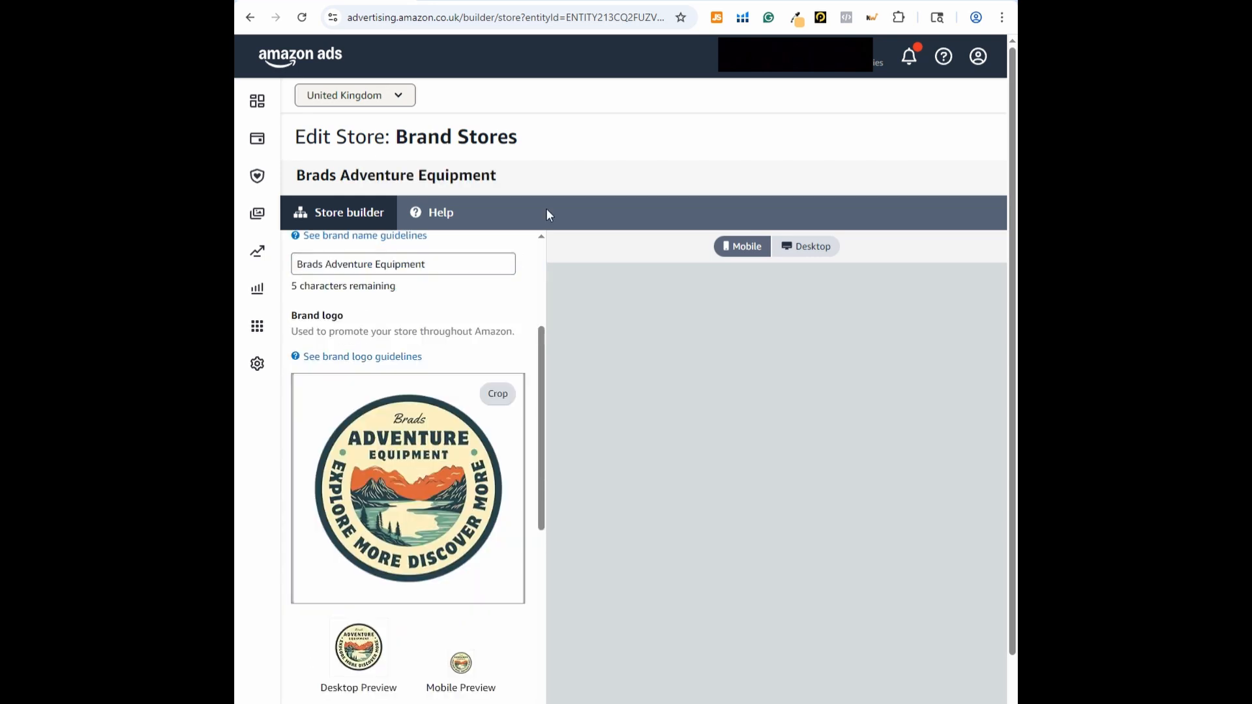
pyautogui.scroll(-6, 392, 404)
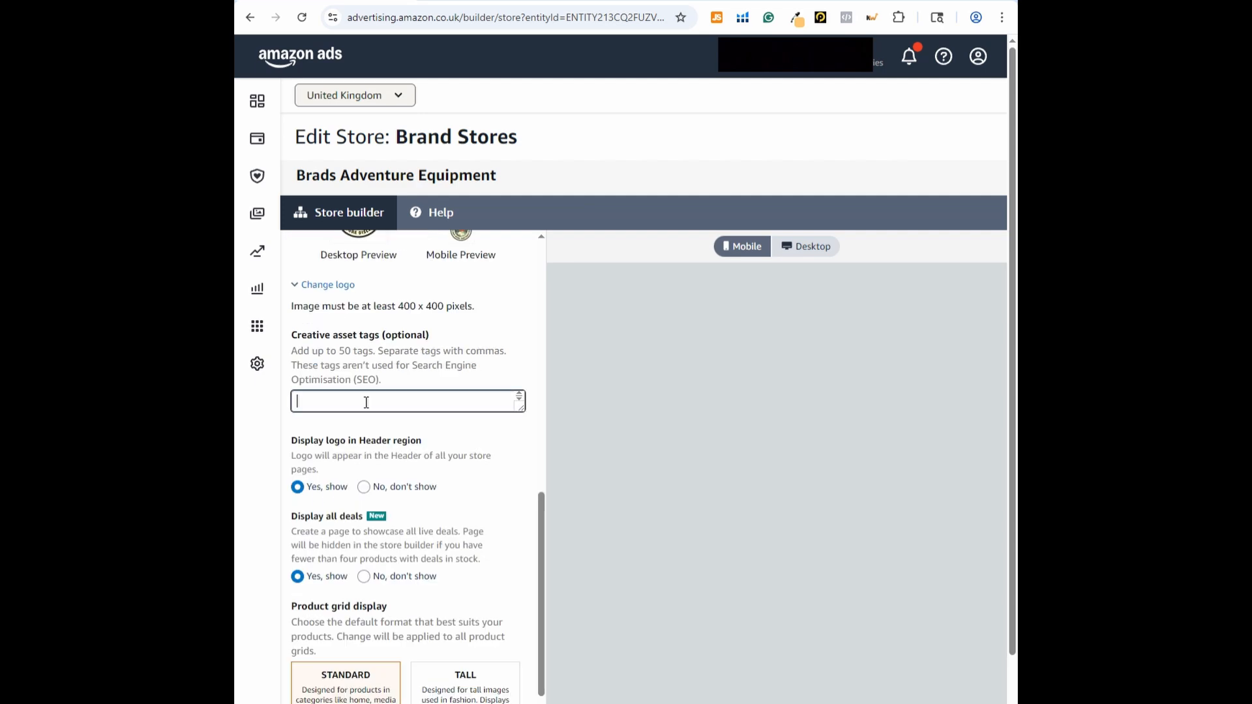
pyautogui.click(380, 408)
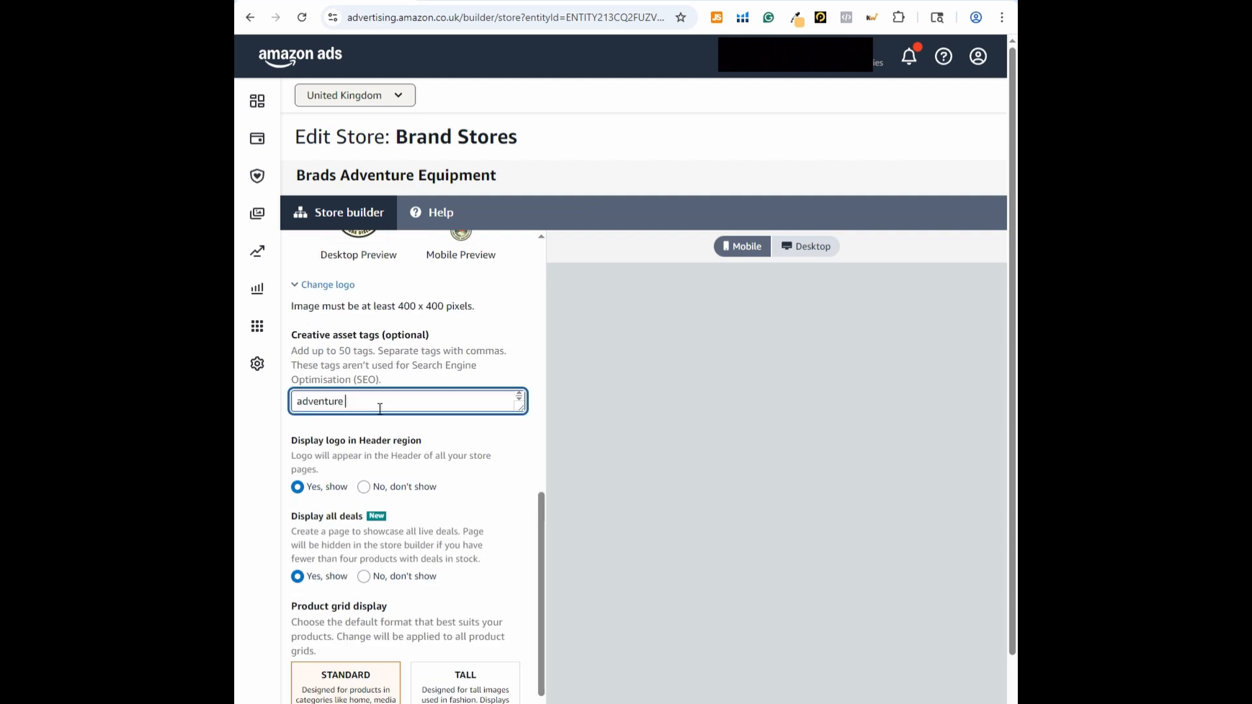
pyautogui.write('adventure,')
pyautogui.write('backpack')
pyautogui.scroll(-4, 385, 480)
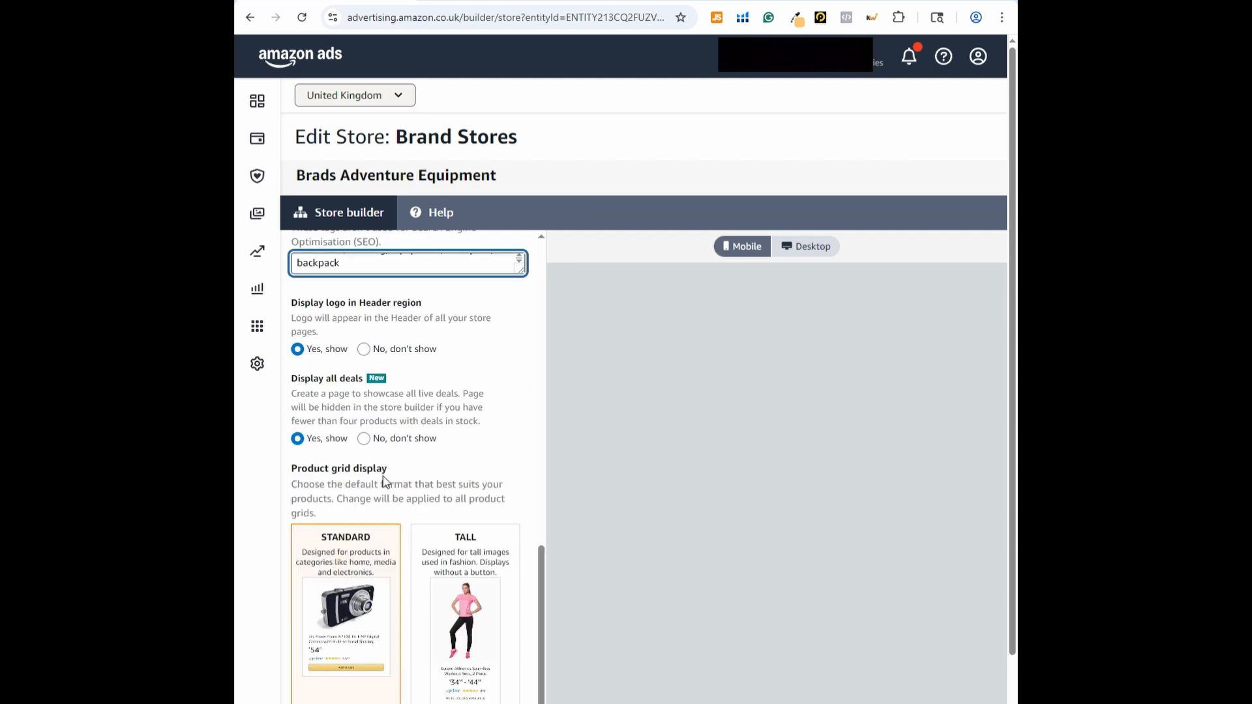
pyautogui.click(307, 672)
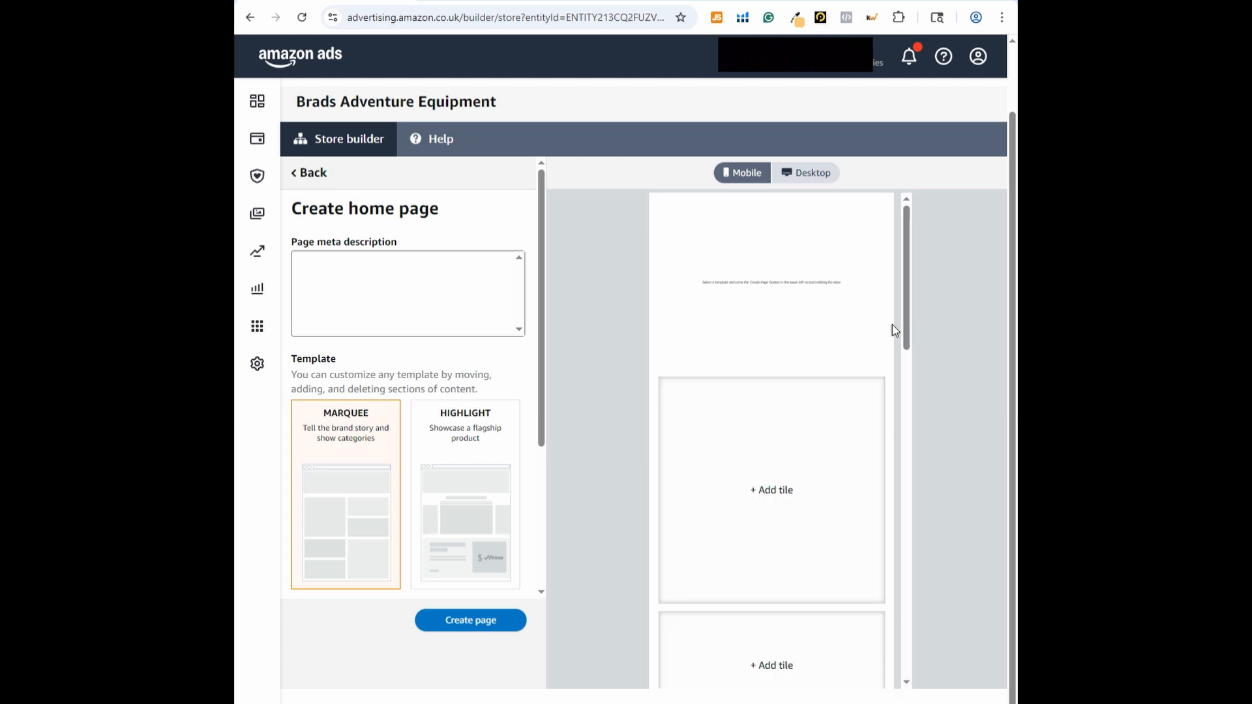
# Switch the store preview to desktop and fill in the home page's meta description
pyautogui.click(811, 184)
pyautogui.click(396, 298)
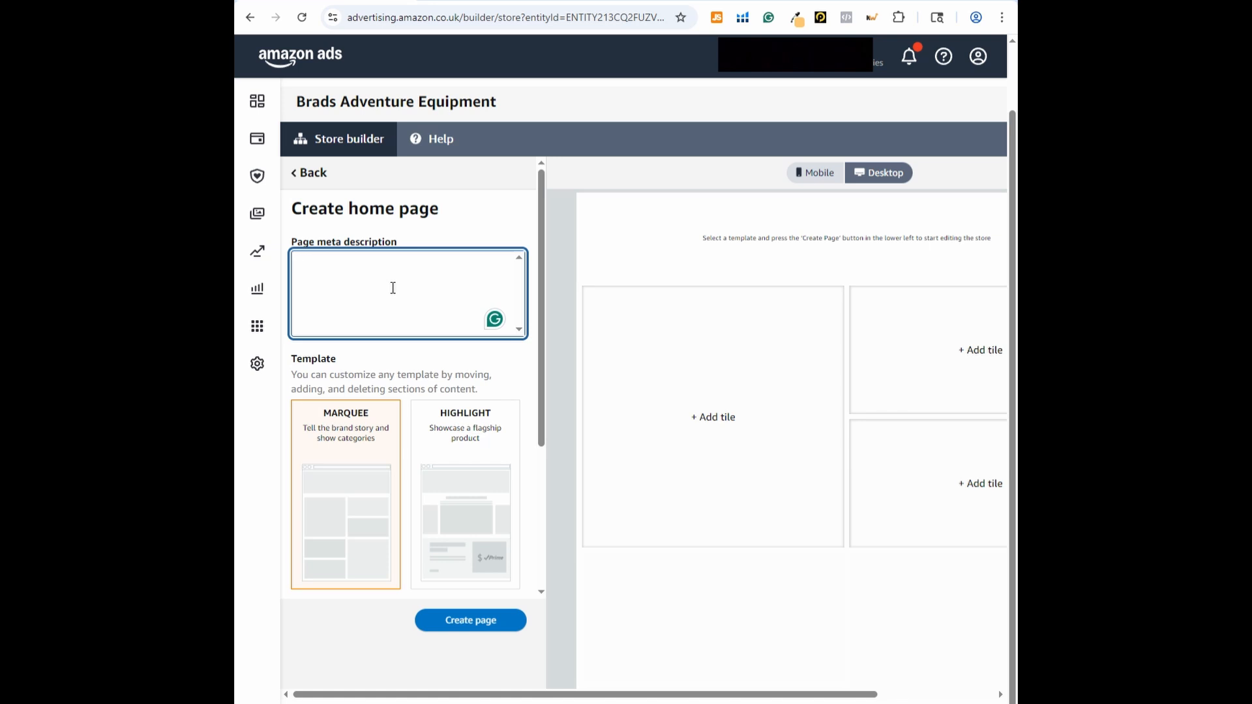
pyautogui.write('backpack store')
# Create the home page from the Blank template and add the "Explore More Discover More" hero image to its header
pyautogui.scroll(-3, 394, 288)
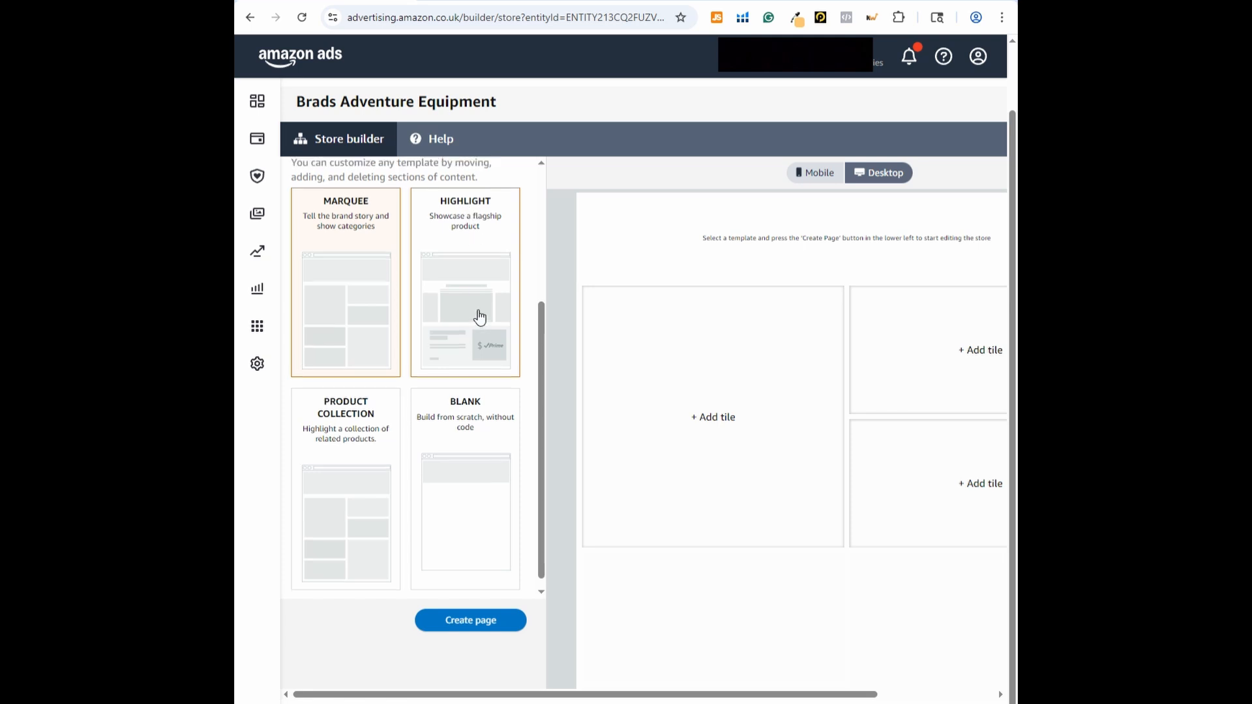
pyautogui.scroll(1, 391, 294)
pyautogui.click(478, 492)
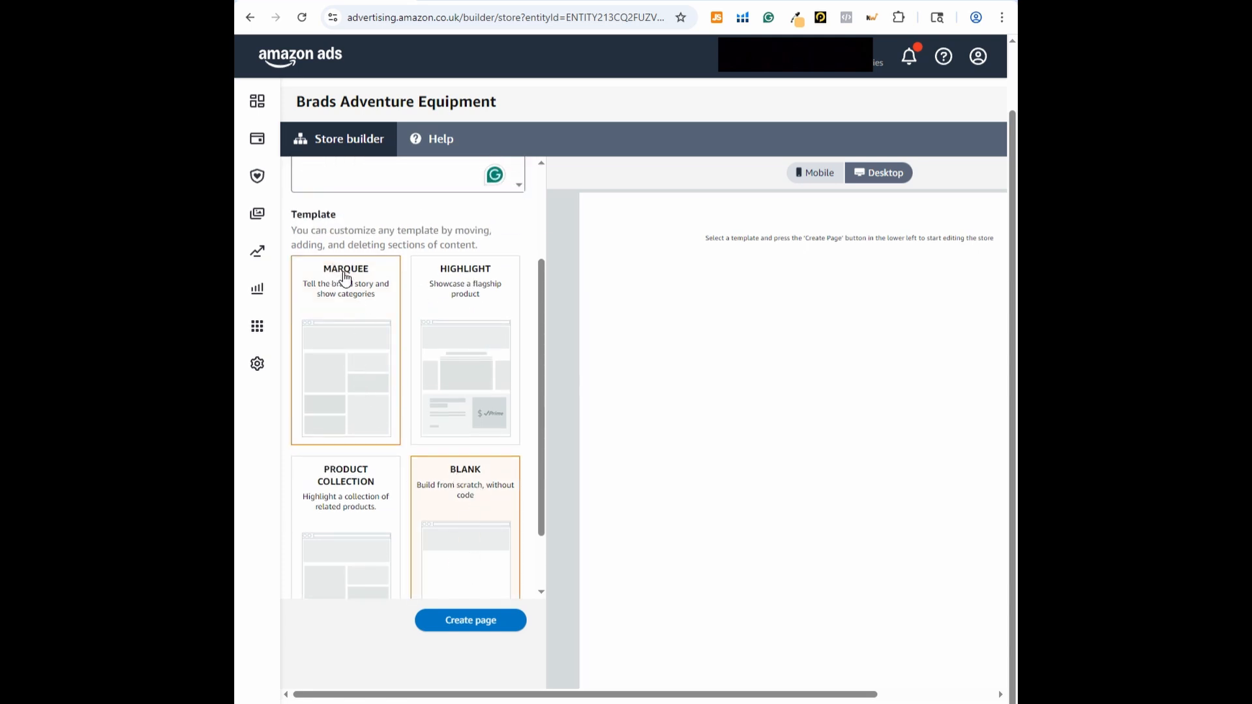
pyautogui.click(484, 624)
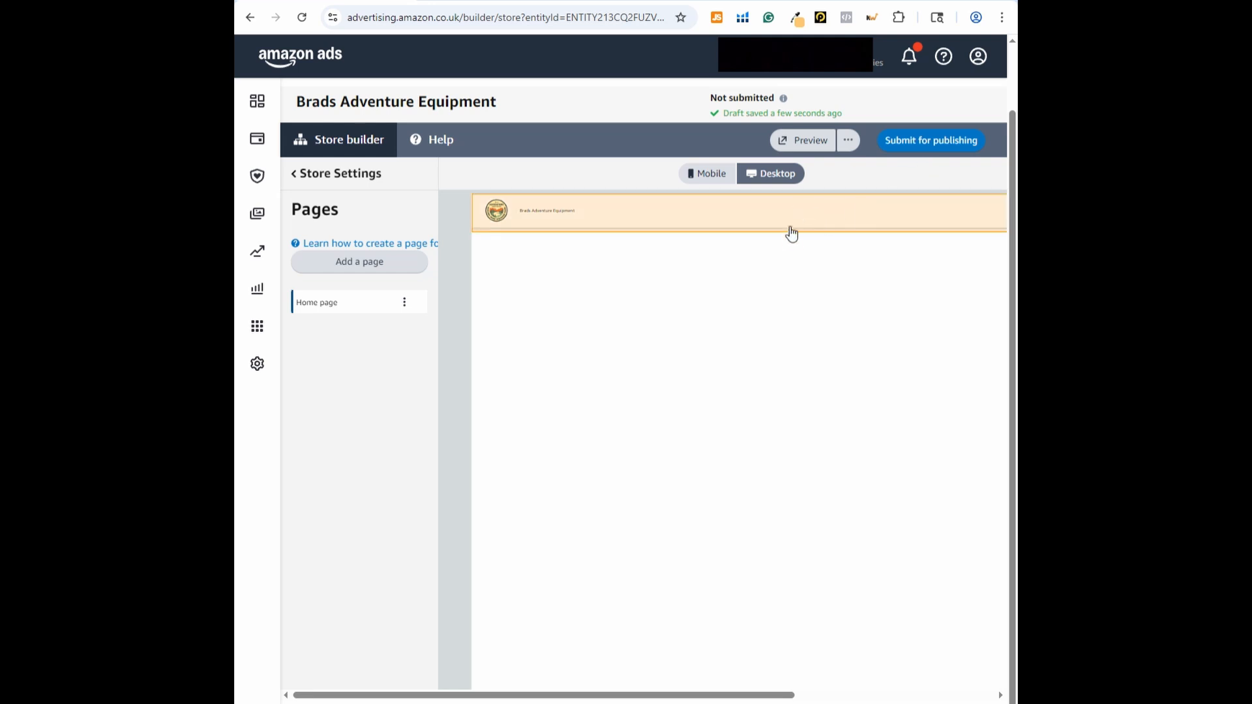
pyautogui.moveTo(718, 682); pyautogui.dragTo(972, 675)
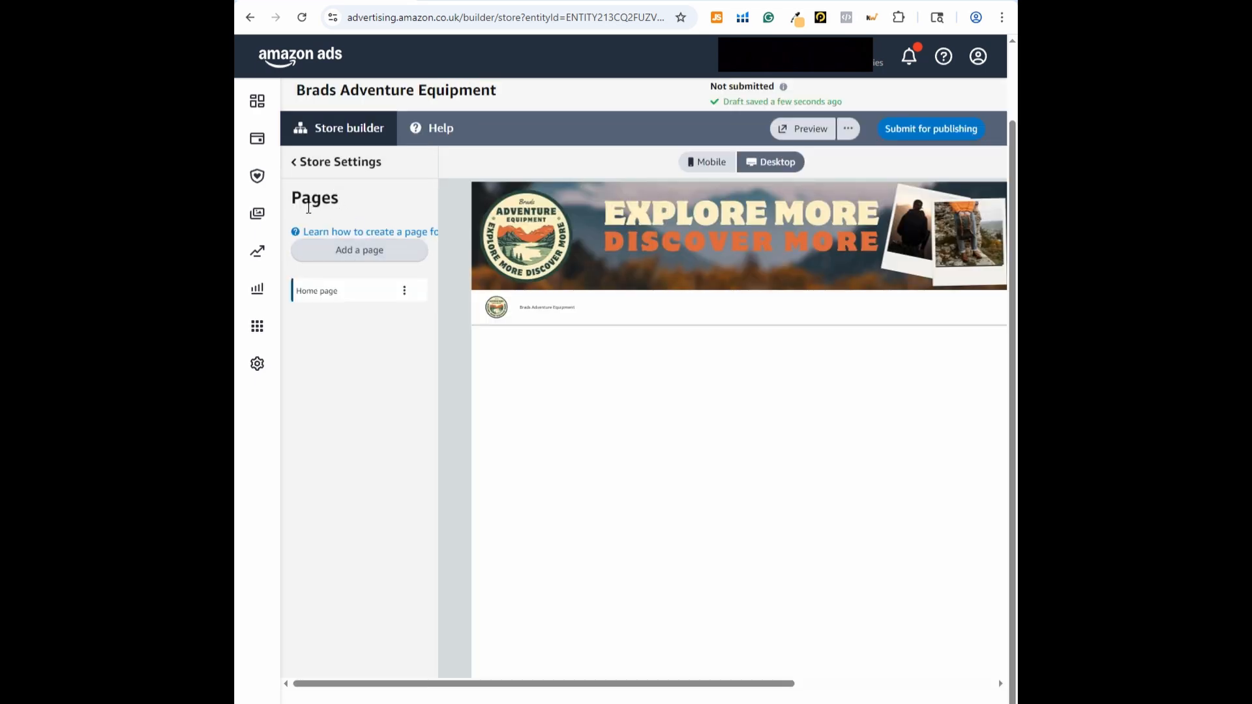
# Add a page named "Backpacks" with the meta description "backpacks", using the Blank template
pyautogui.click(370, 255)
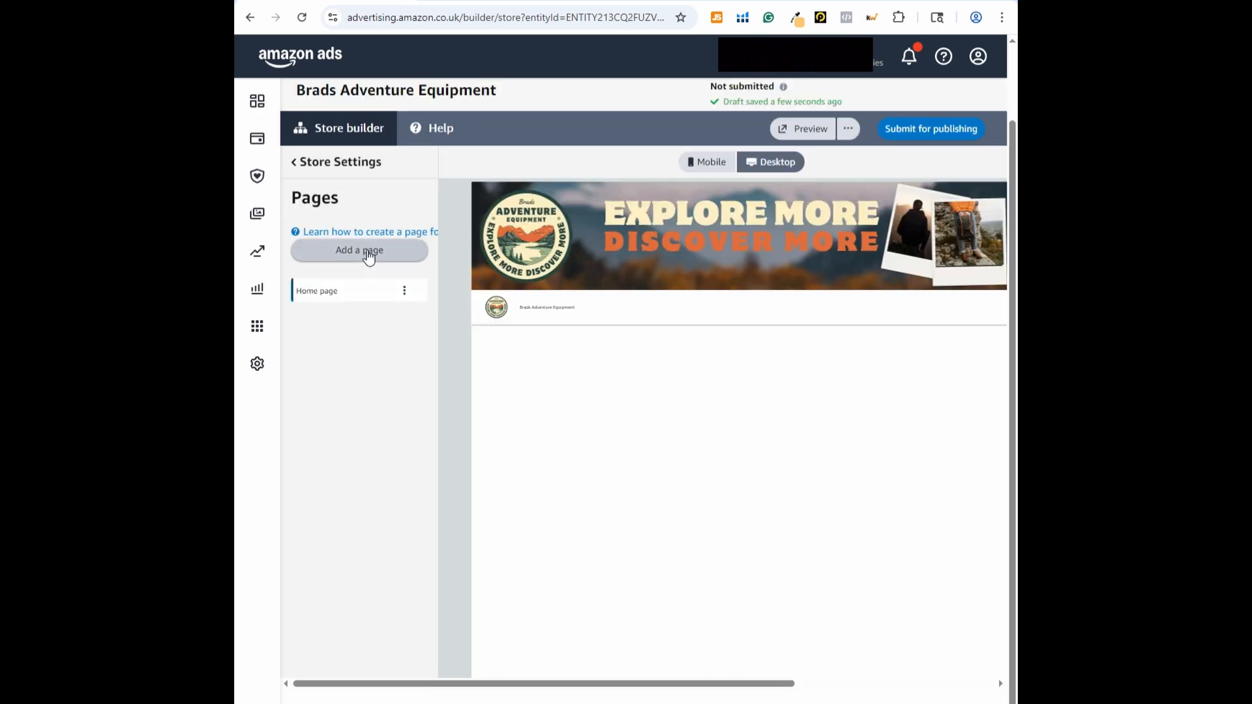
pyautogui.click(367, 250)
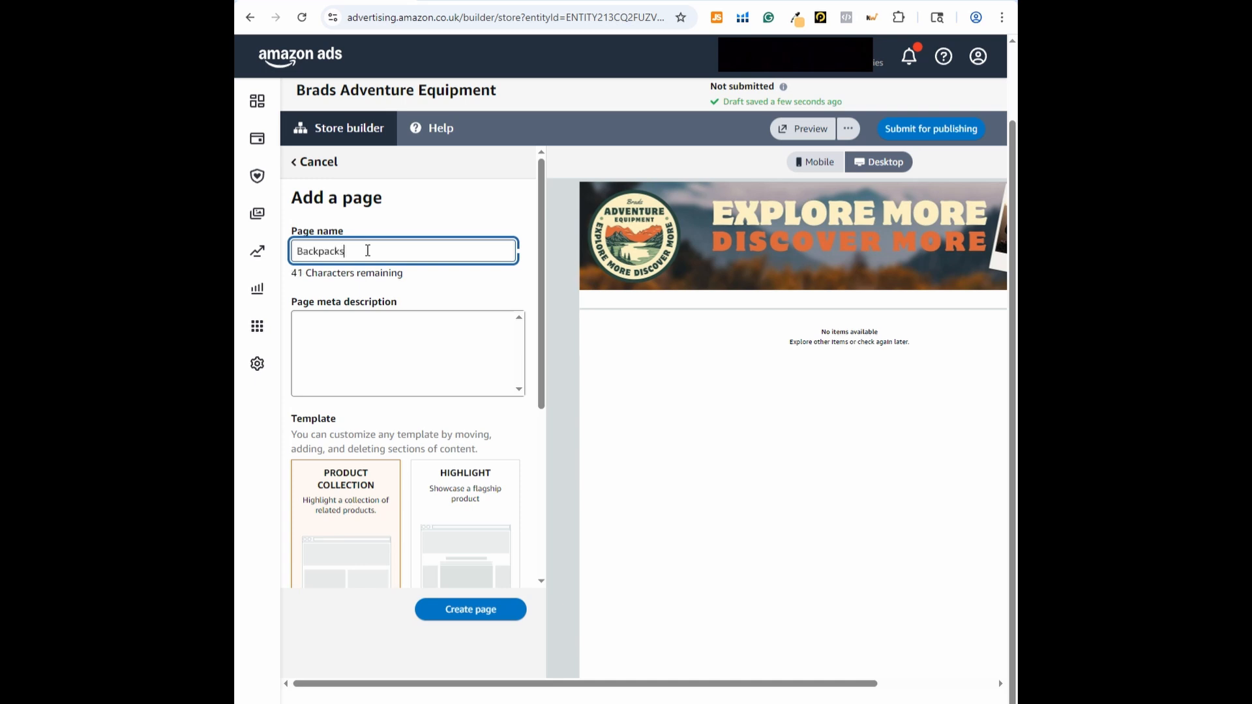
pyautogui.click(394, 348)
pyautogui.write('backpacks')
pyautogui.scroll(-5, 461, 462)
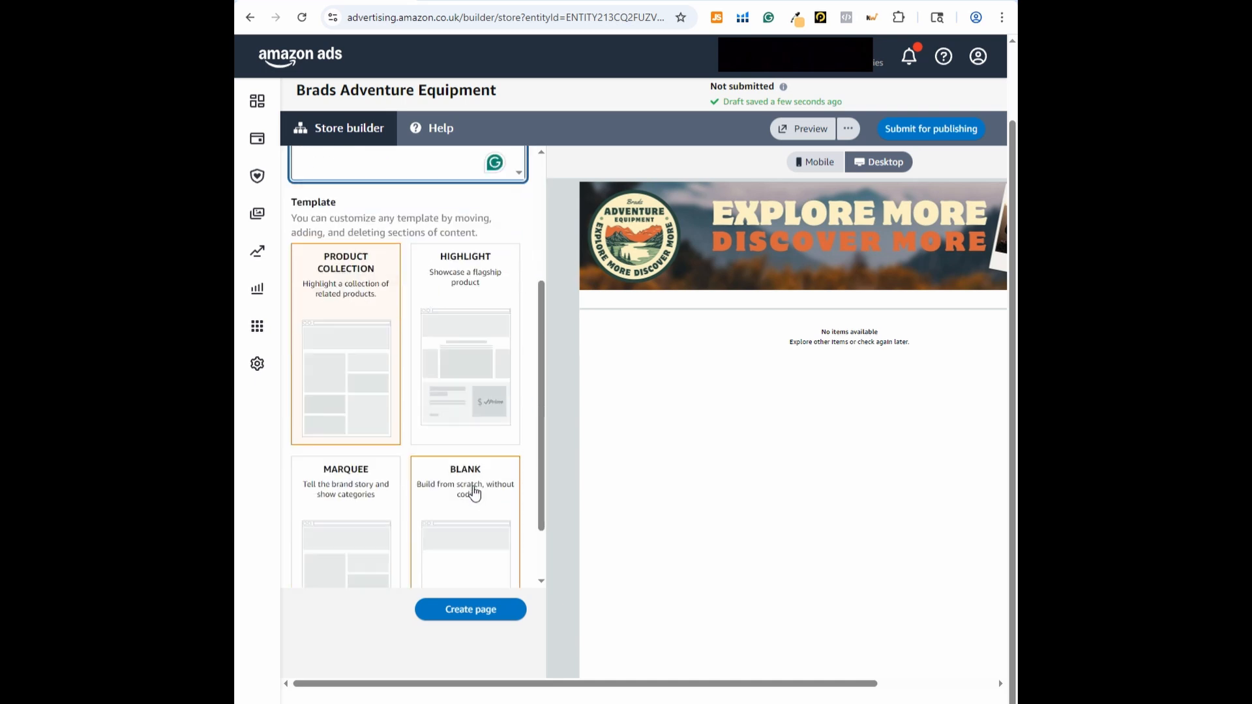
pyautogui.click(448, 510)
pyautogui.click(471, 610)
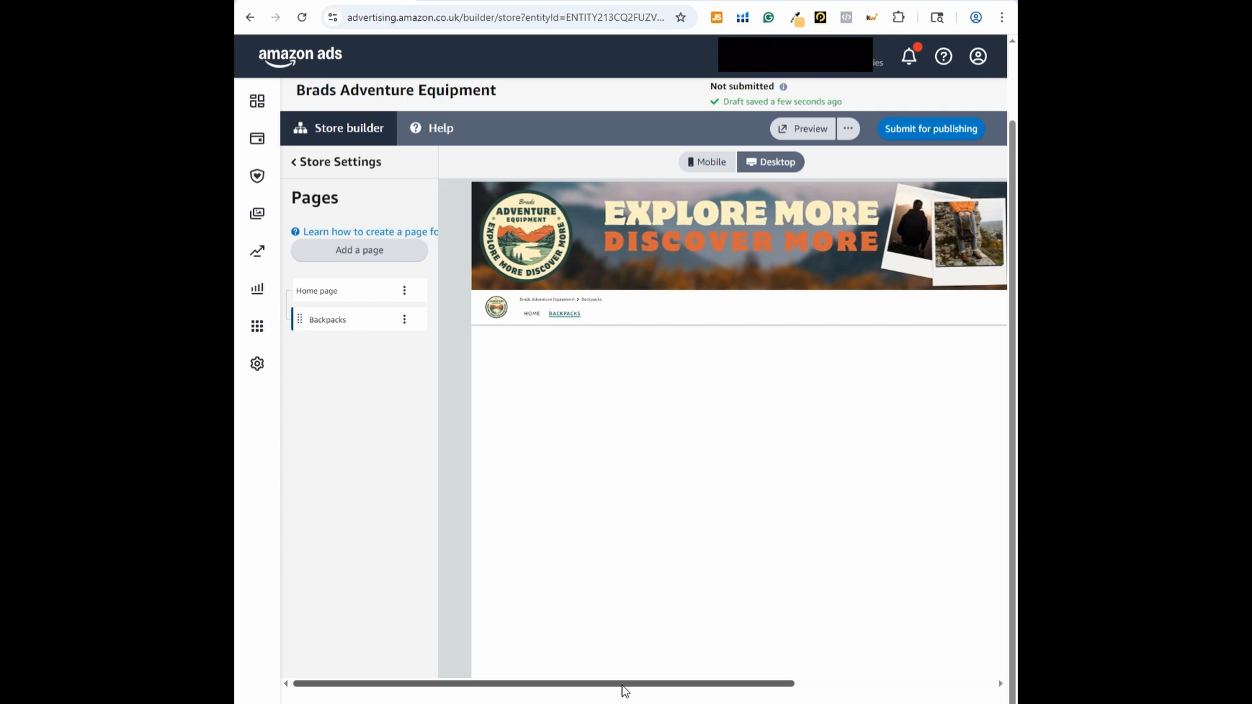
# Add a new section with a single Product tile to the Backpacks page
pyautogui.moveTo(622, 686); pyautogui.dragTo(835, 674)
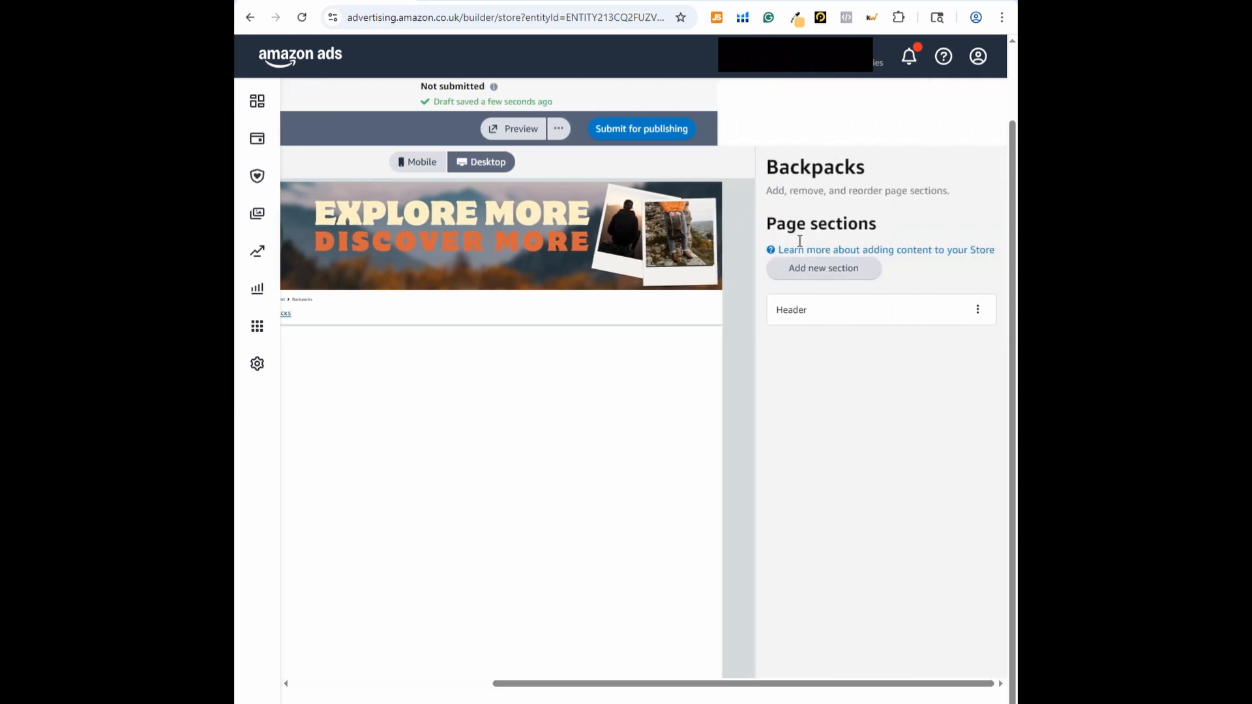
pyautogui.click(809, 274)
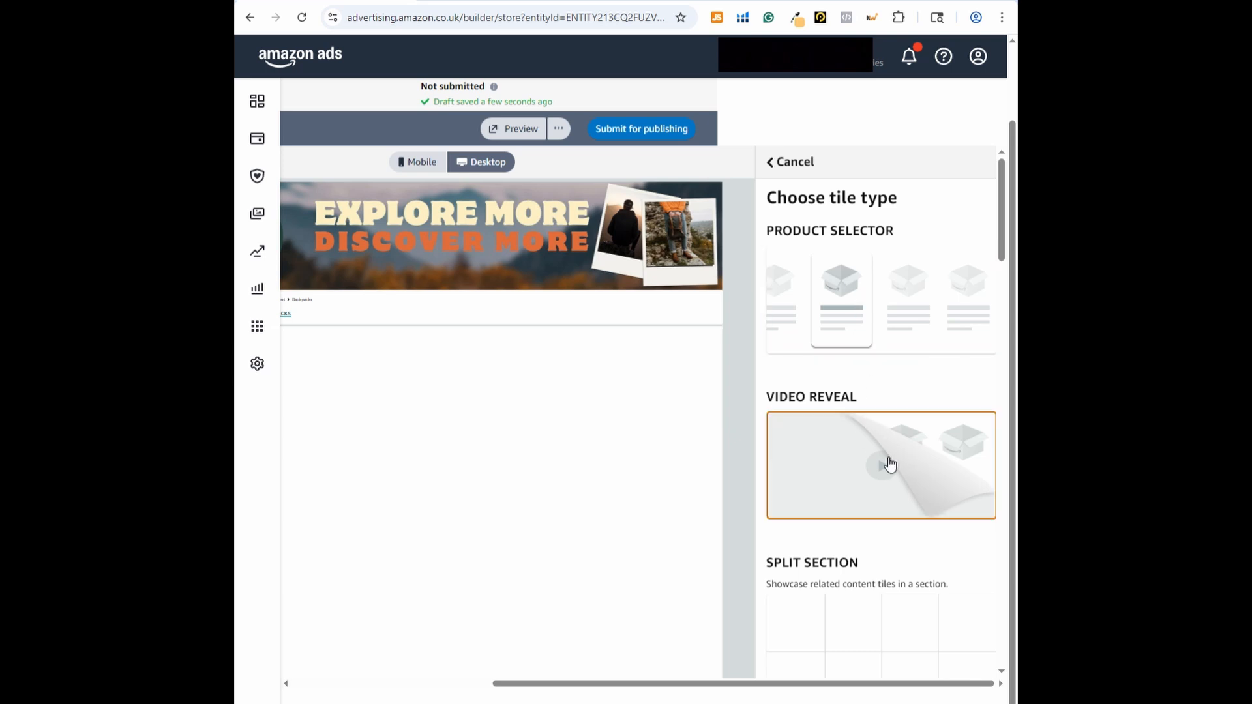
pyautogui.scroll(-2, 887, 287)
pyautogui.scroll(-2, 886, 382)
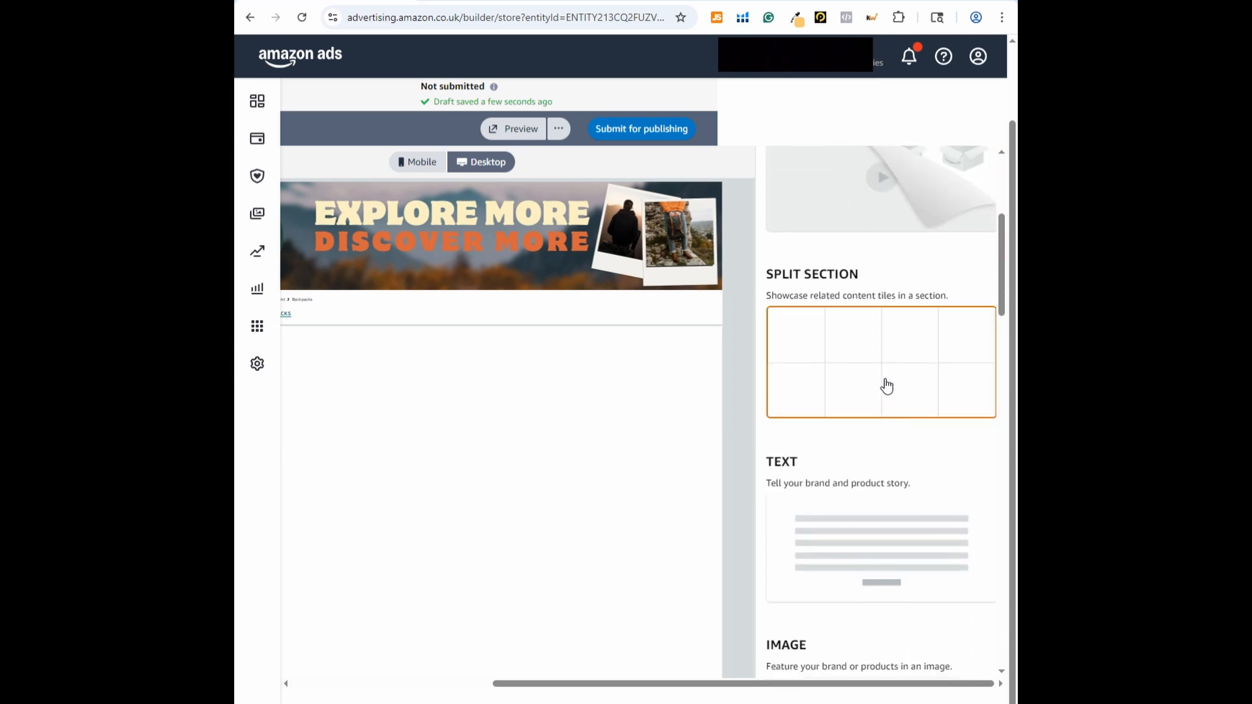
pyautogui.scroll(-3, 881, 378)
pyautogui.scroll(-5, 875, 322)
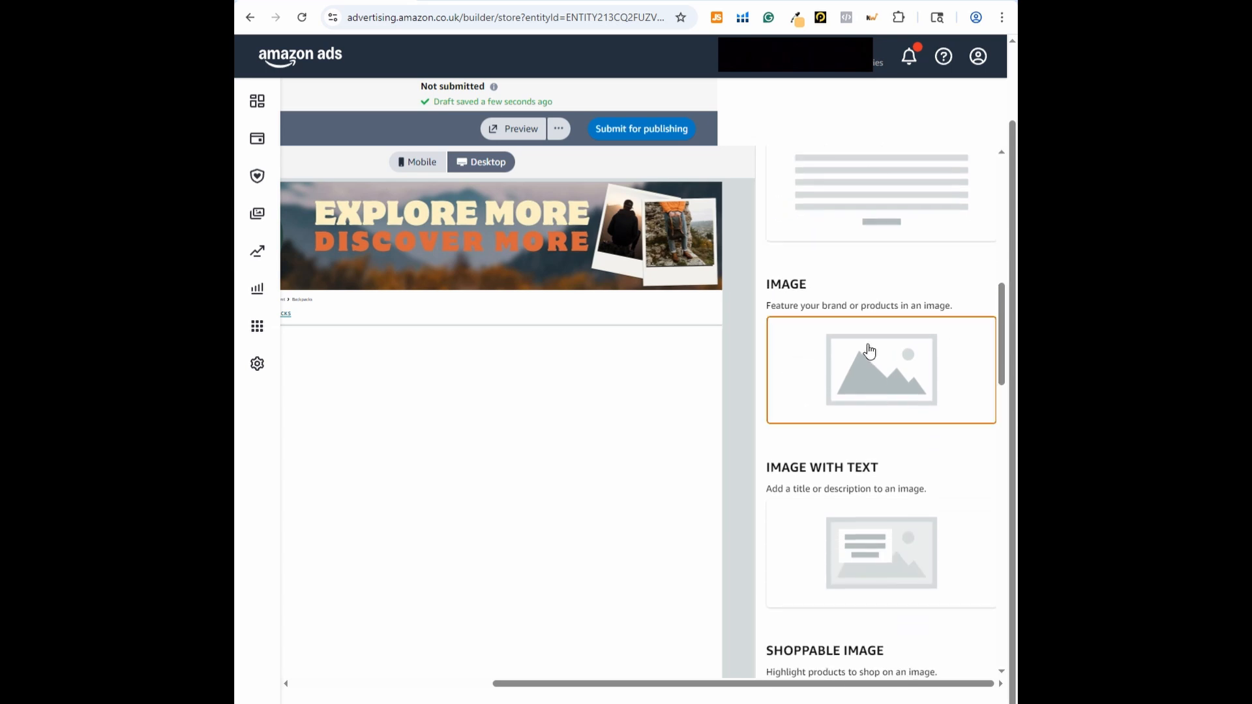
pyautogui.scroll(-3, 844, 339)
pyautogui.scroll(-2, 861, 400)
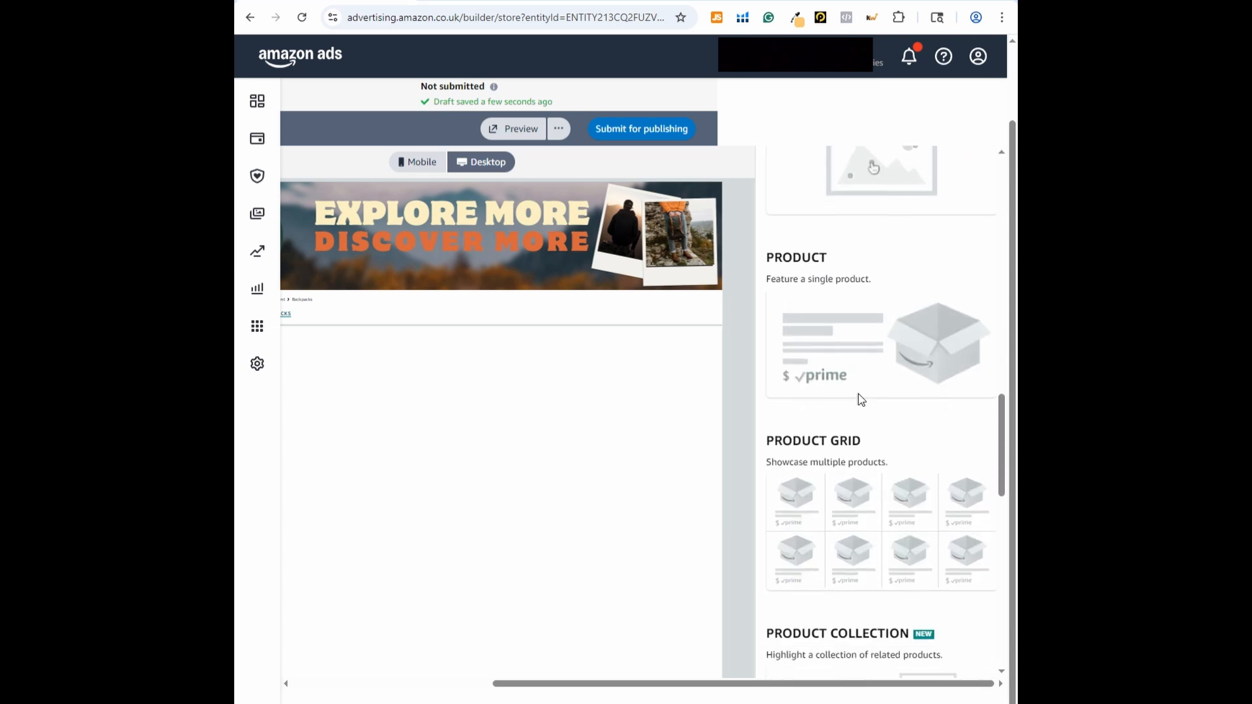
pyautogui.click(869, 358)
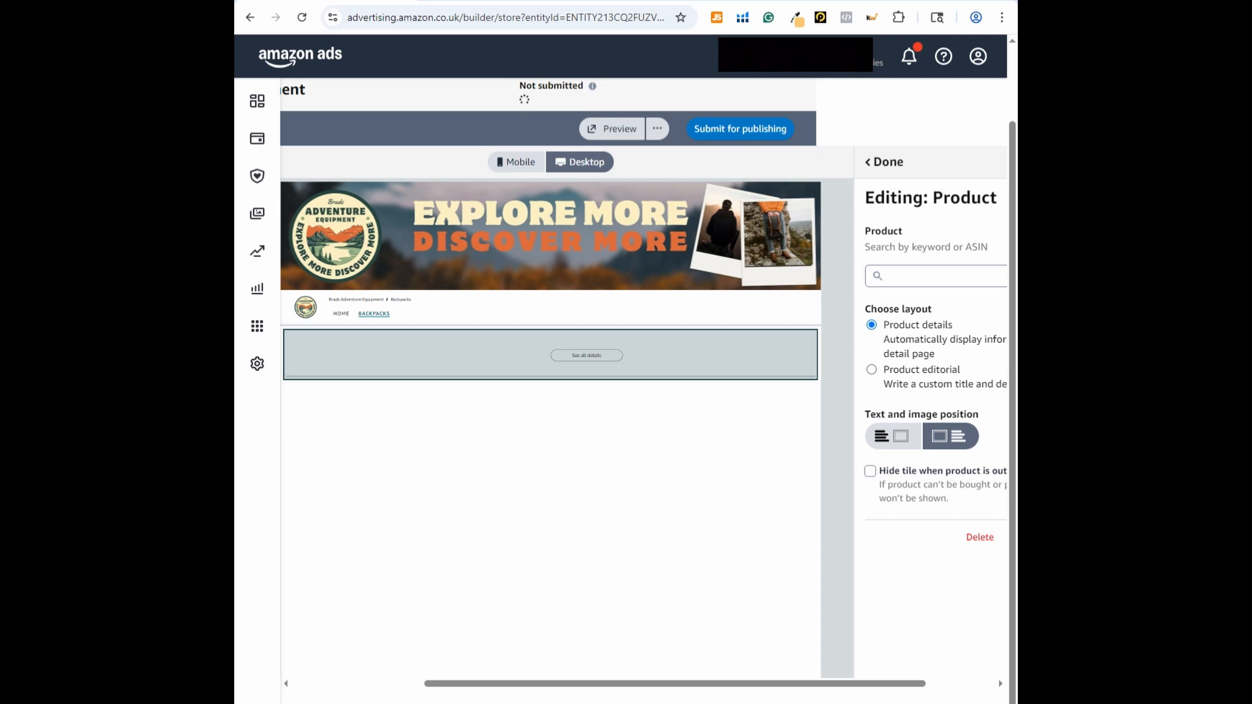
# Assign the product with ASIN B07JJFM1TV to the Product tile and finish editing it
pyautogui.click(951, 281)
pyautogui.write('B07JJFM1TV')
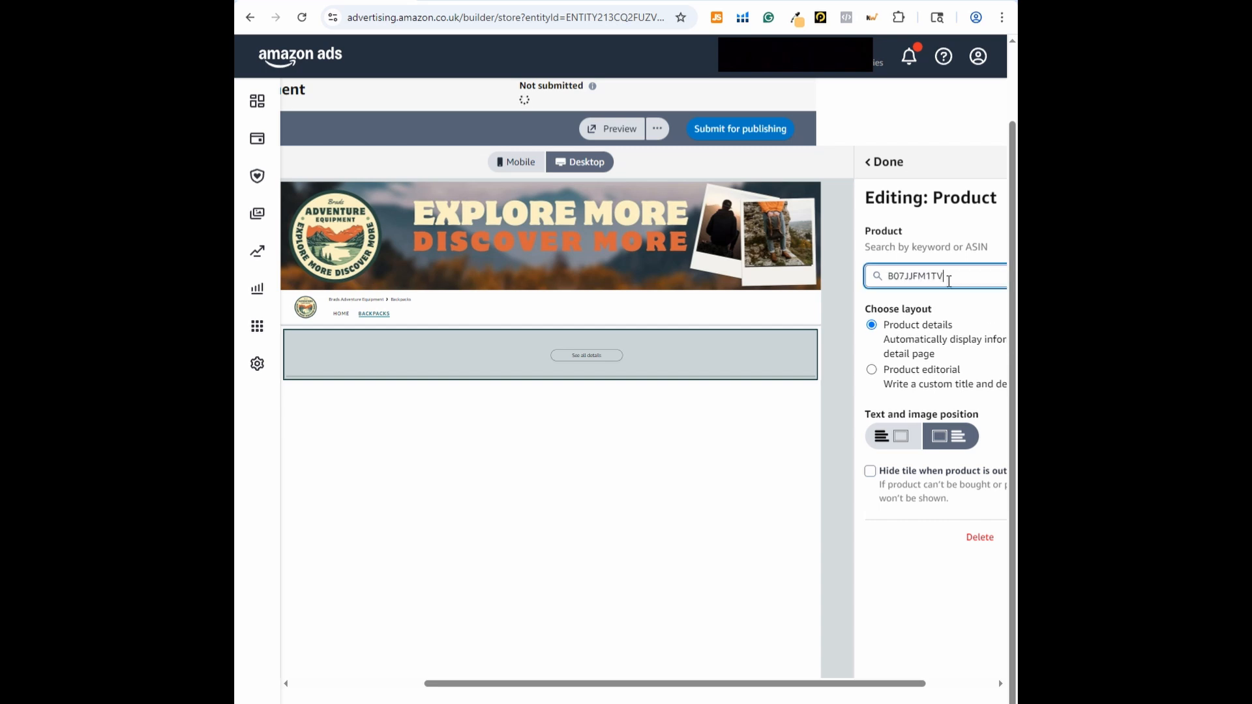
pyautogui.click(900, 590)
pyautogui.moveTo(746, 683); pyautogui.dragTo(825, 683)
pyautogui.click(975, 277)
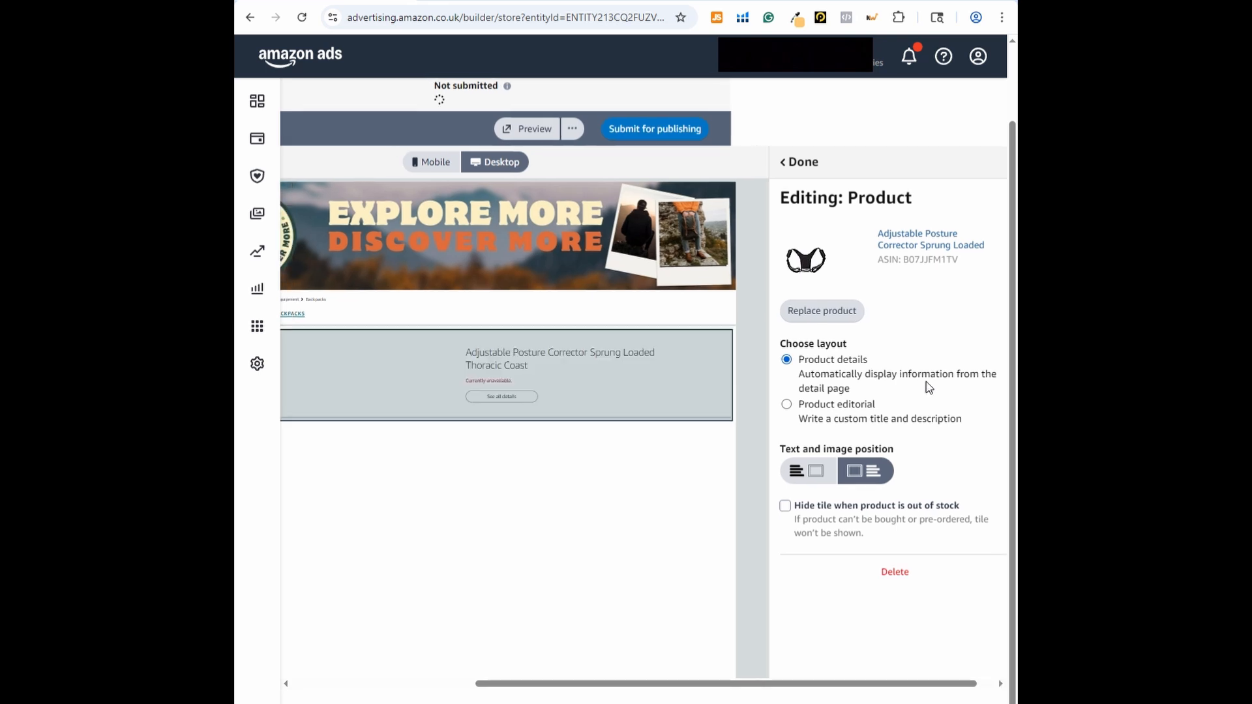
pyautogui.click(884, 162)
# Add an Image section with the hiker photo and crop its desktop version to the upper part of the picture
pyautogui.click(847, 272)
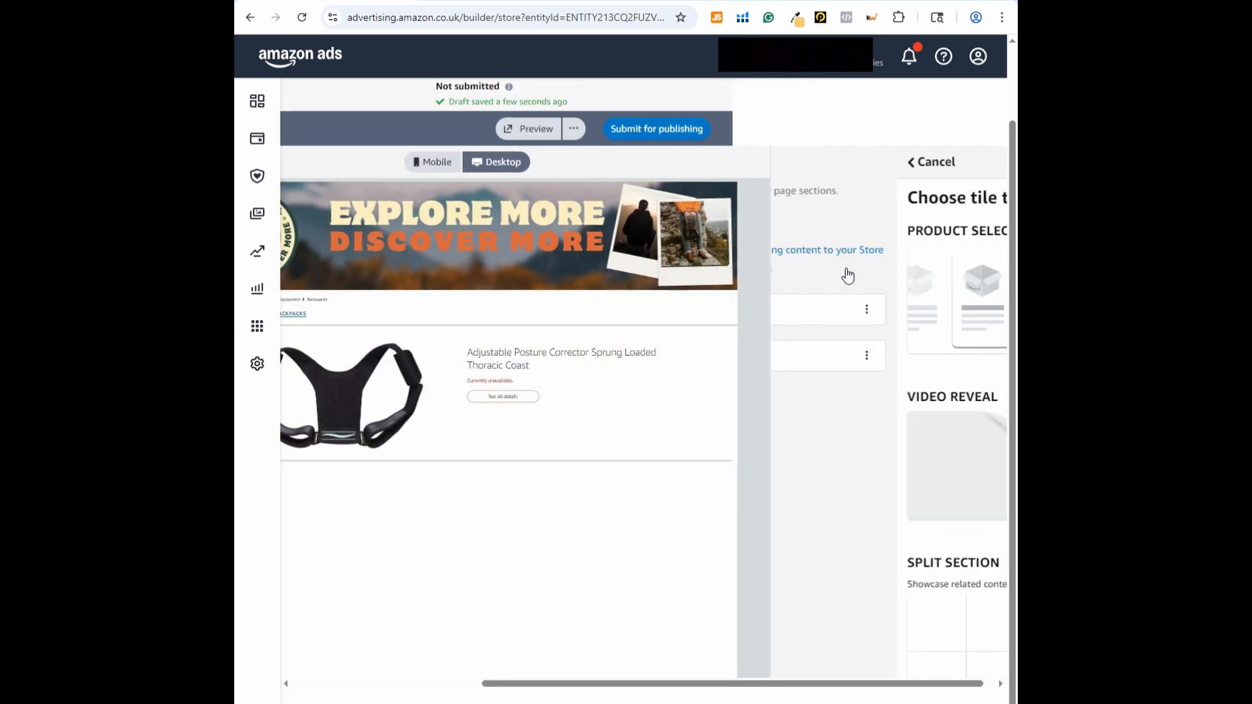
pyautogui.scroll(-3, 871, 450)
pyautogui.scroll(-3, 871, 450)
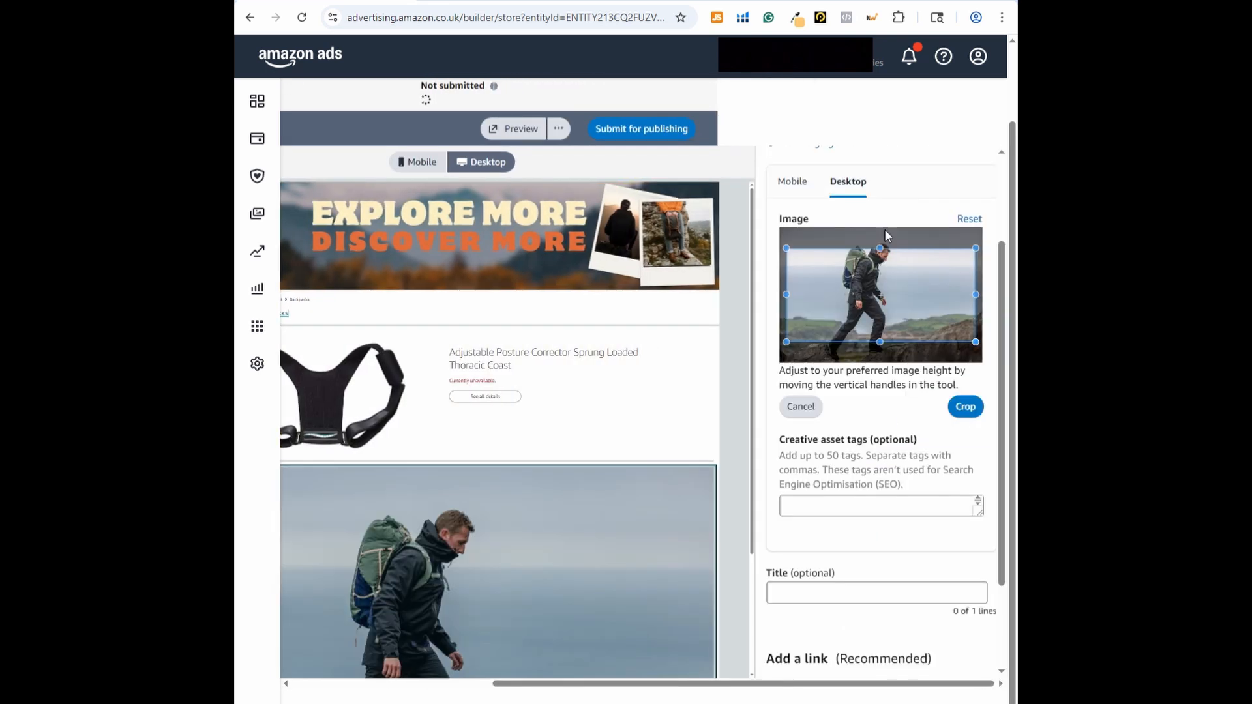
pyautogui.moveTo(894, 304); pyautogui.dragTo(899, 283)
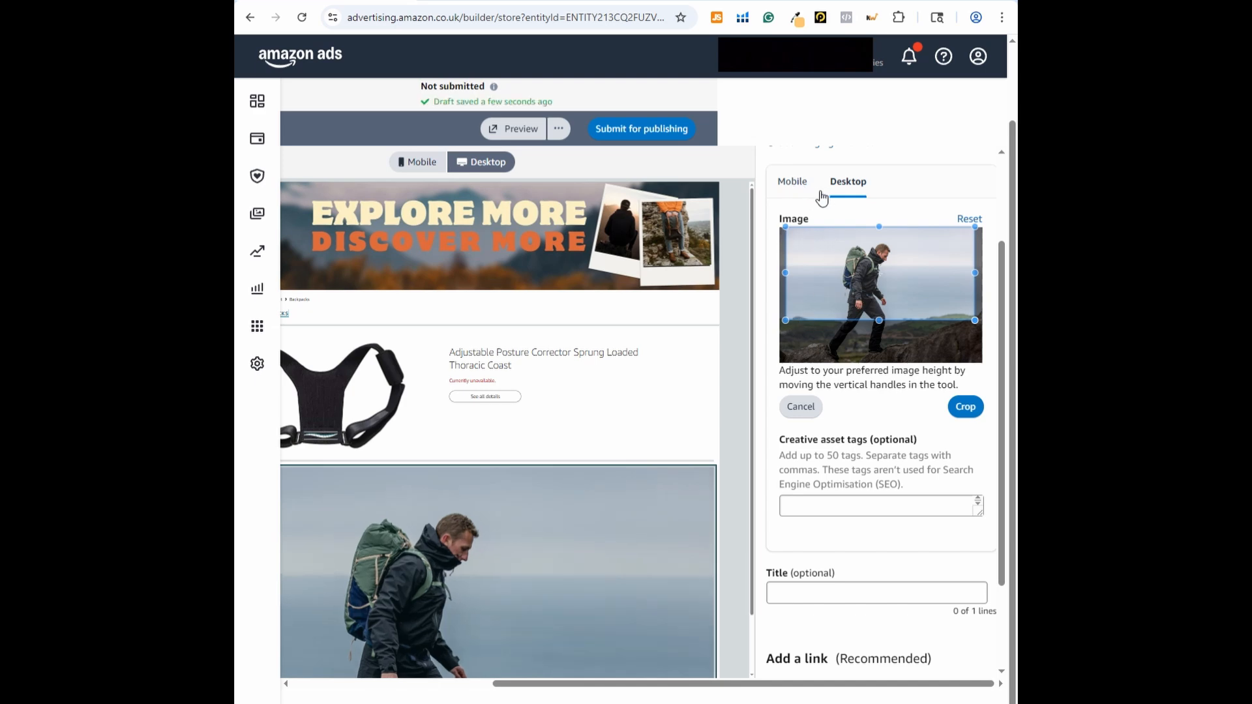
pyautogui.click(966, 406)
# Link the hiker image to the product with ASIN B07JJFM1TV and finish editing the Image tile
pyautogui.scroll(-3, 898, 395)
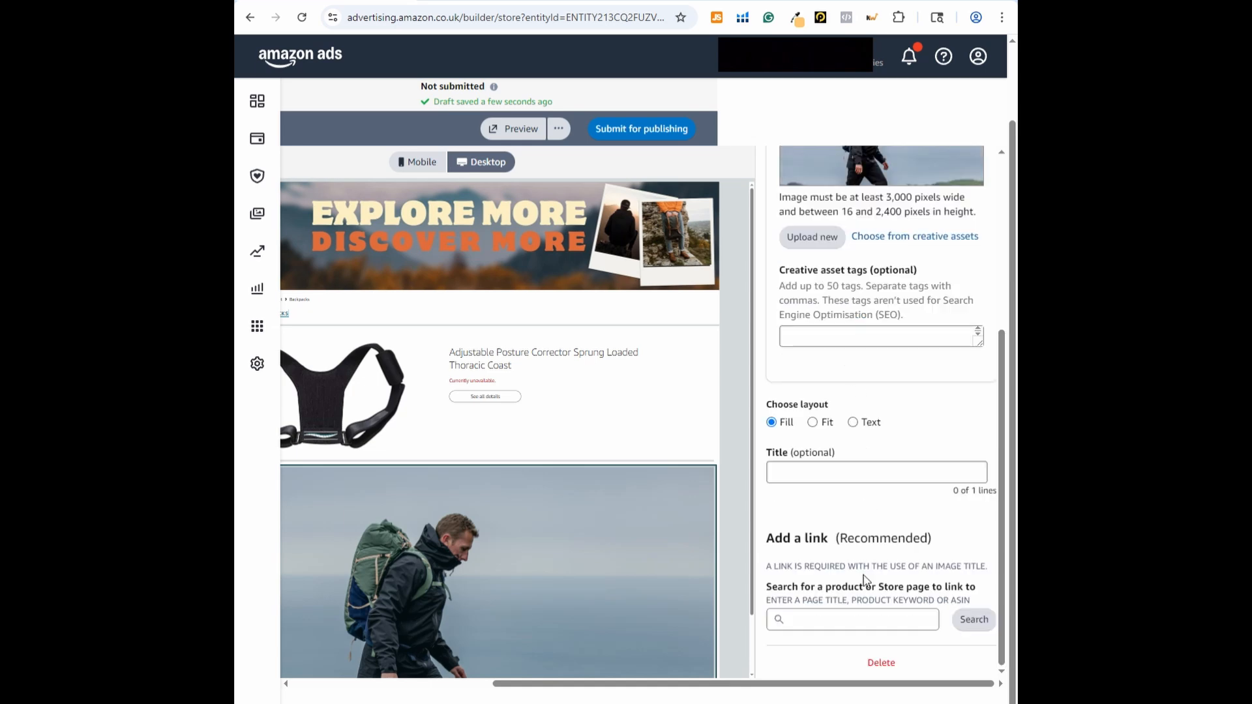
pyautogui.click(825, 621)
pyautogui.write('B07JJFM1TV')
pyautogui.click(971, 620)
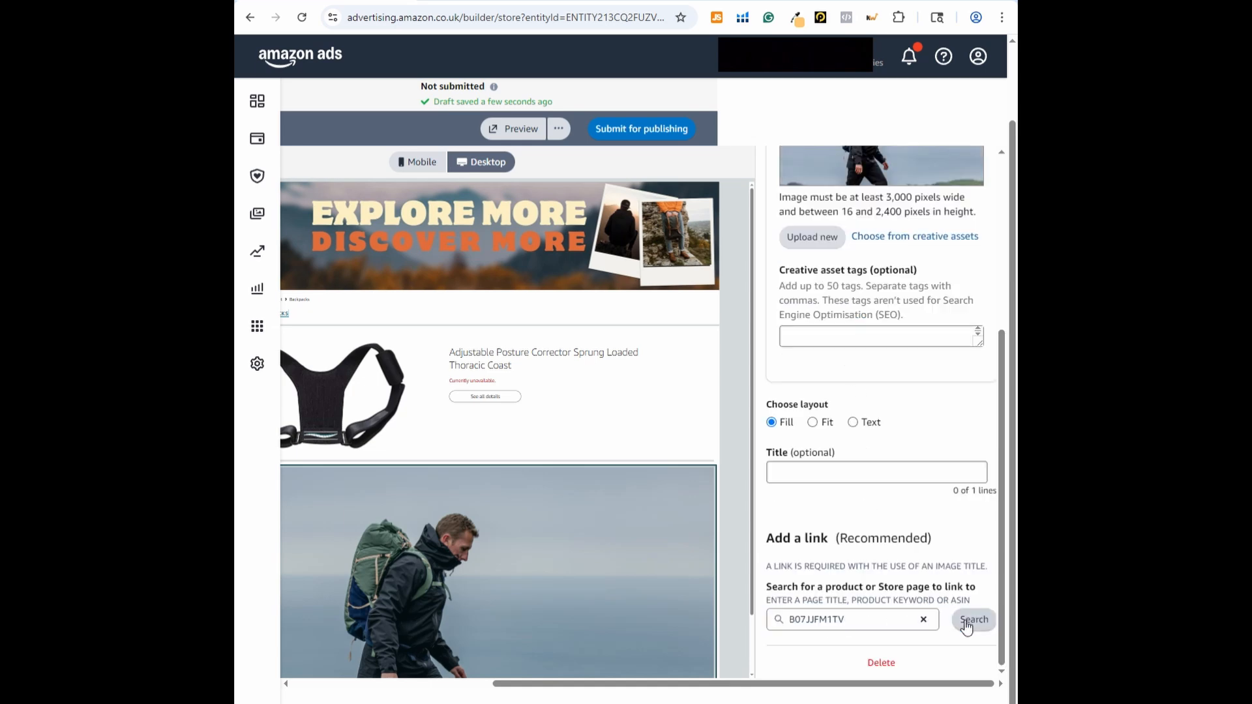
pyautogui.scroll(-3, 903, 481)
pyautogui.click(972, 563)
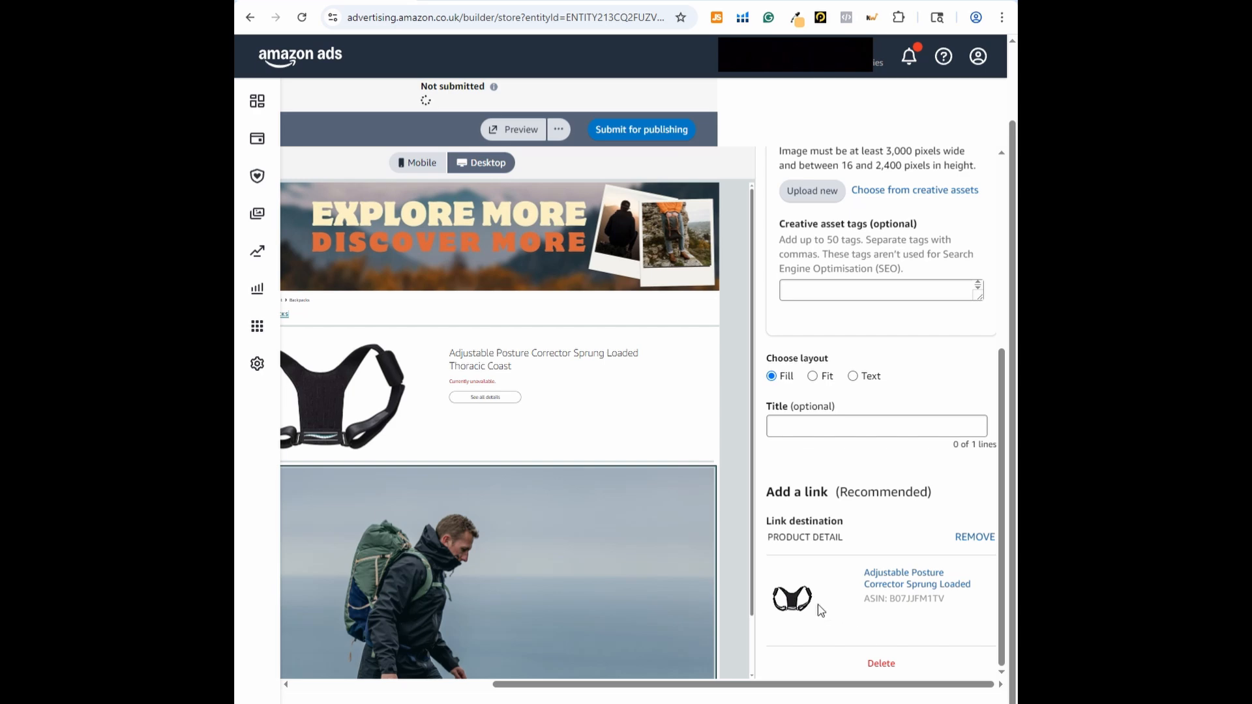
pyautogui.scroll(5, 862, 489)
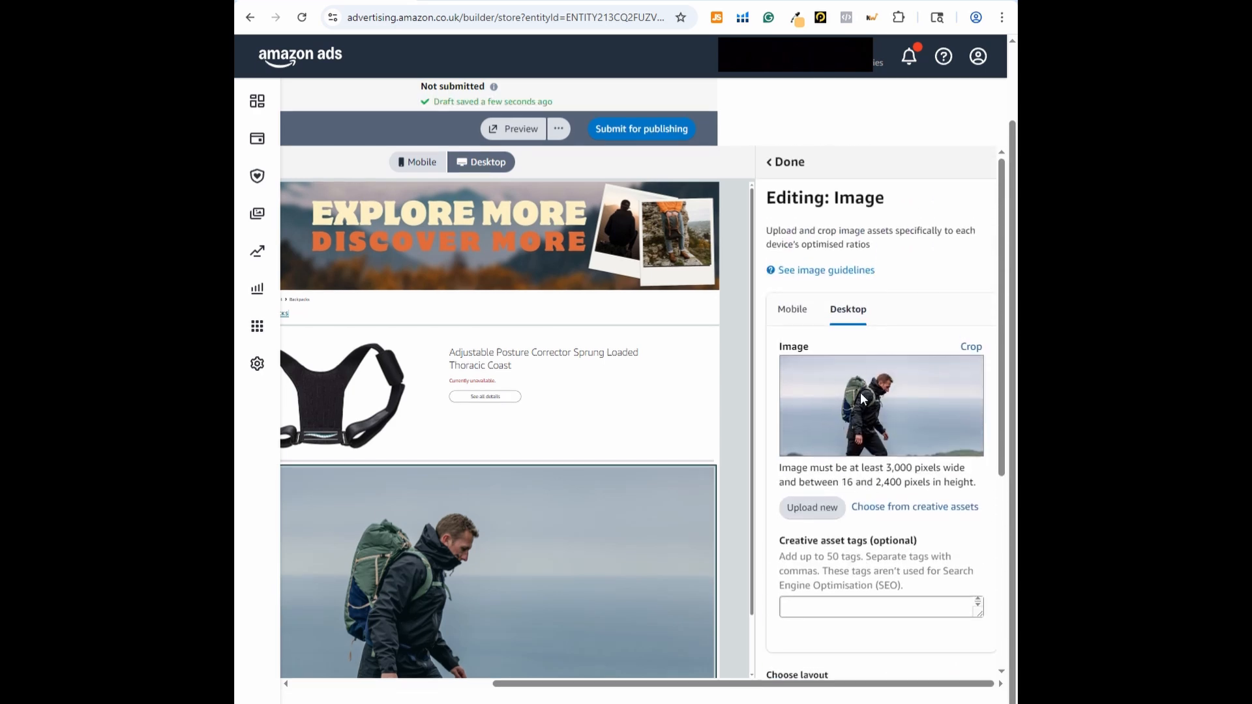
pyautogui.click(787, 162)
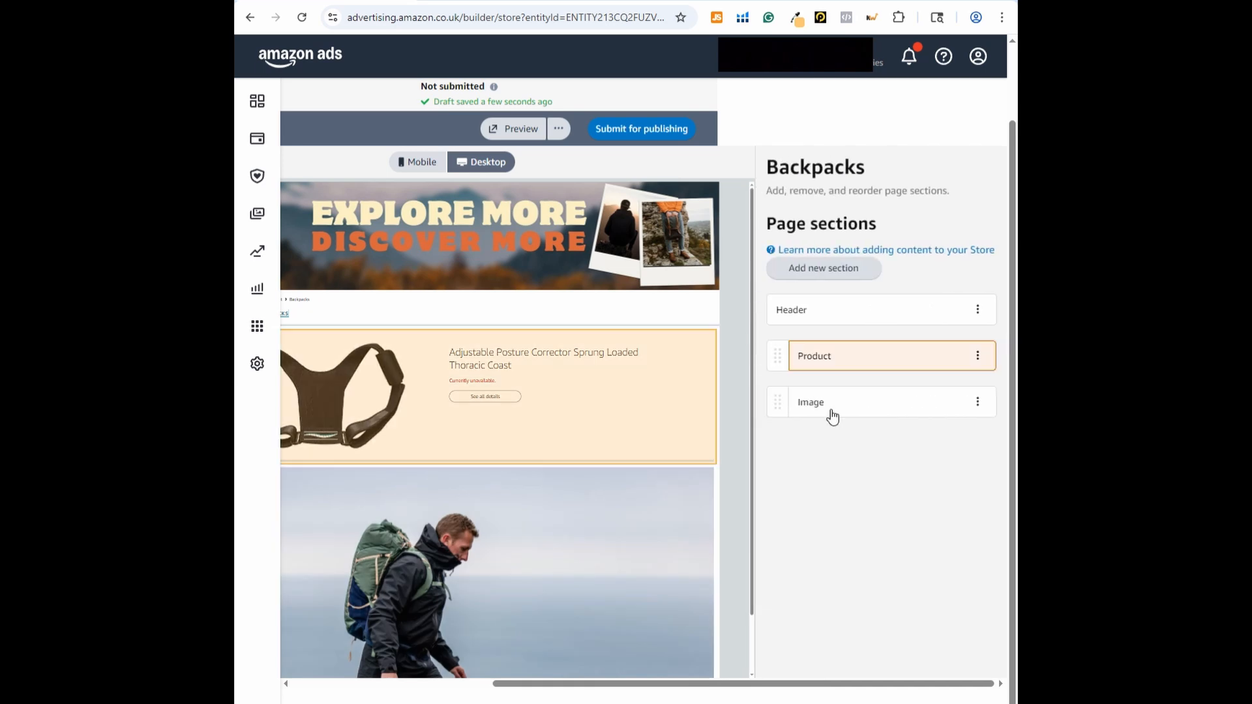
# Reorder the Backpacks page so that the Product section comes below the hiker Image section
pyautogui.moveTo(780, 685); pyautogui.dragTo(673, 685)
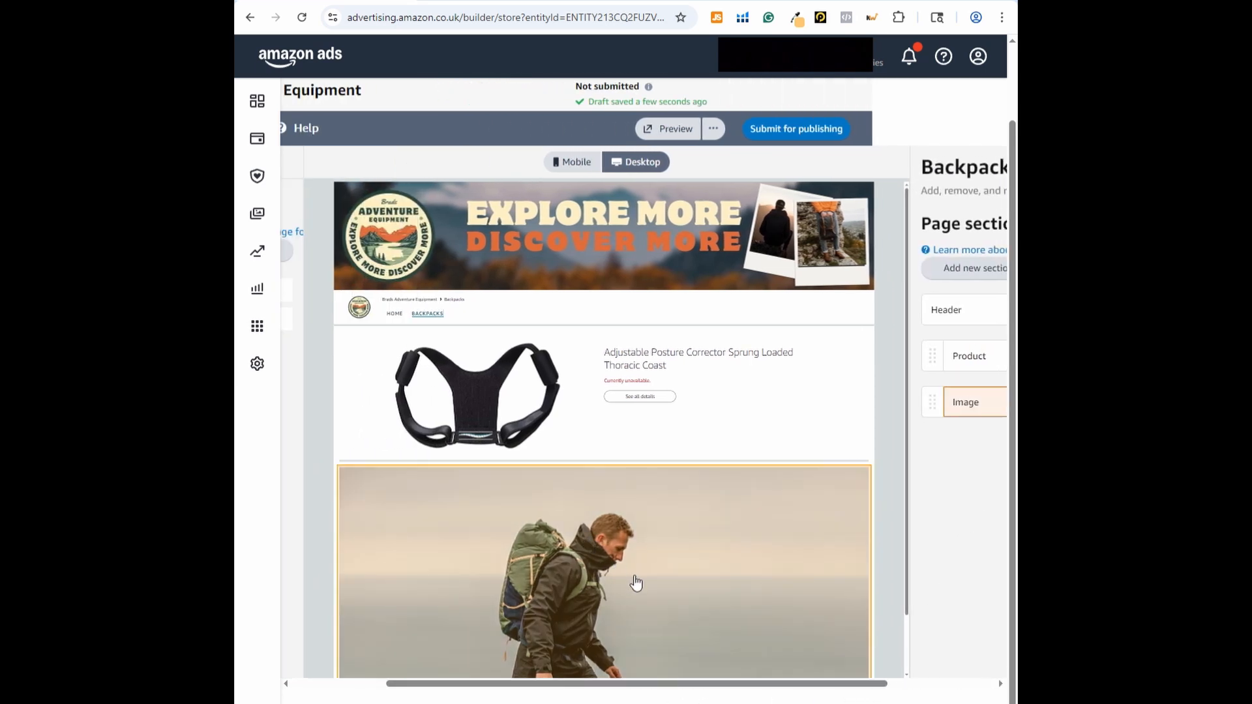
pyautogui.moveTo(838, 683); pyautogui.dragTo(950, 678)
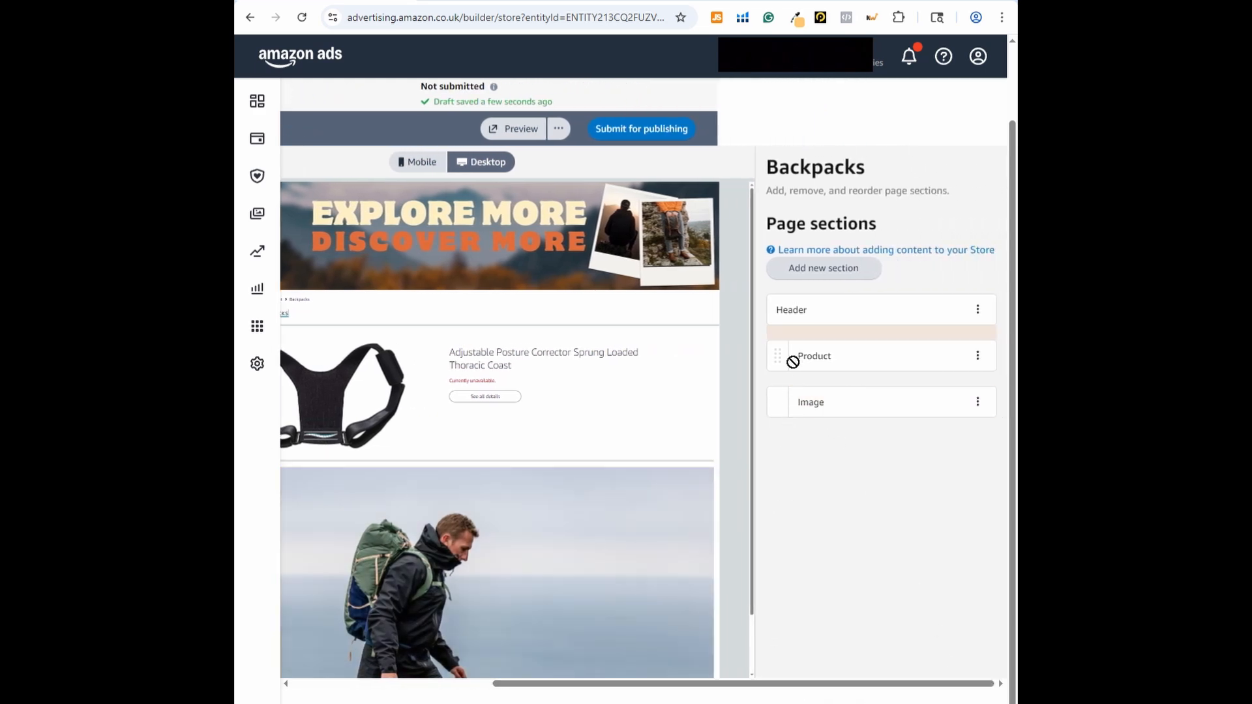
pyautogui.moveTo(785, 360); pyautogui.dragTo(777, 425)
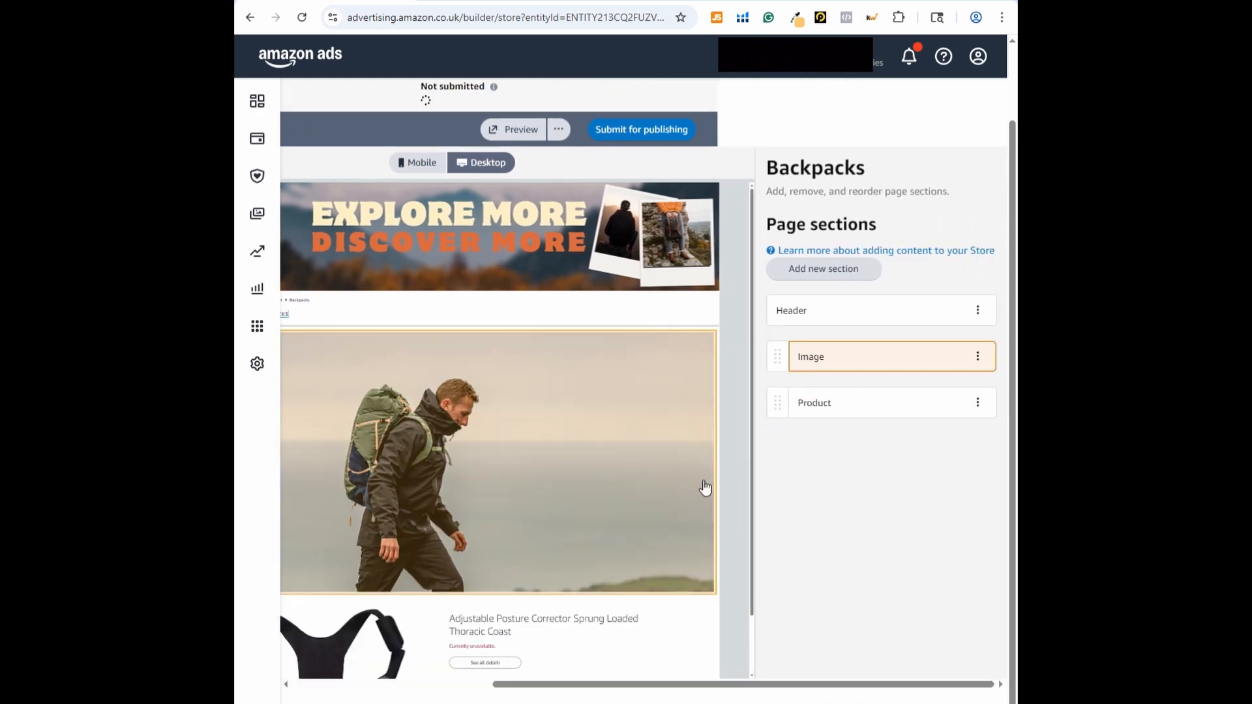
# Add a new section with two side-by-side tiles to the Backpacks page and make its left tile an Image tile
pyautogui.click(827, 268)
pyautogui.scroll(-5, 889, 327)
pyautogui.click(888, 360)
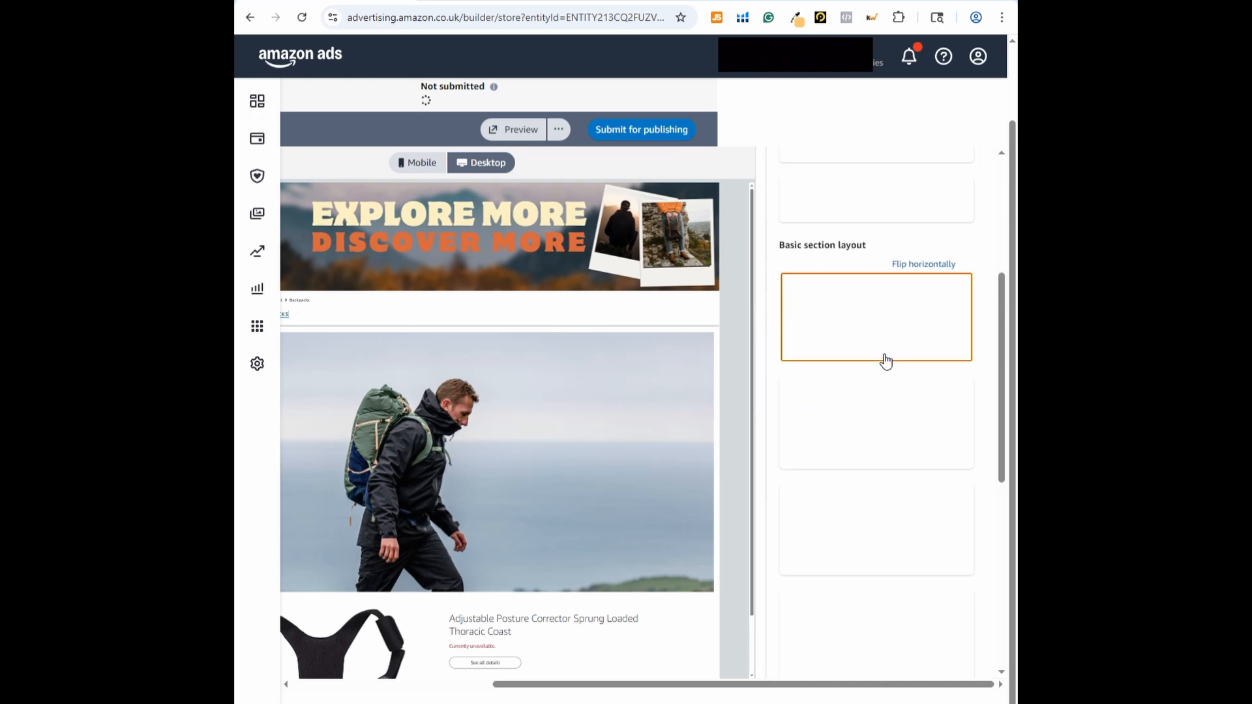
pyautogui.click(872, 364)
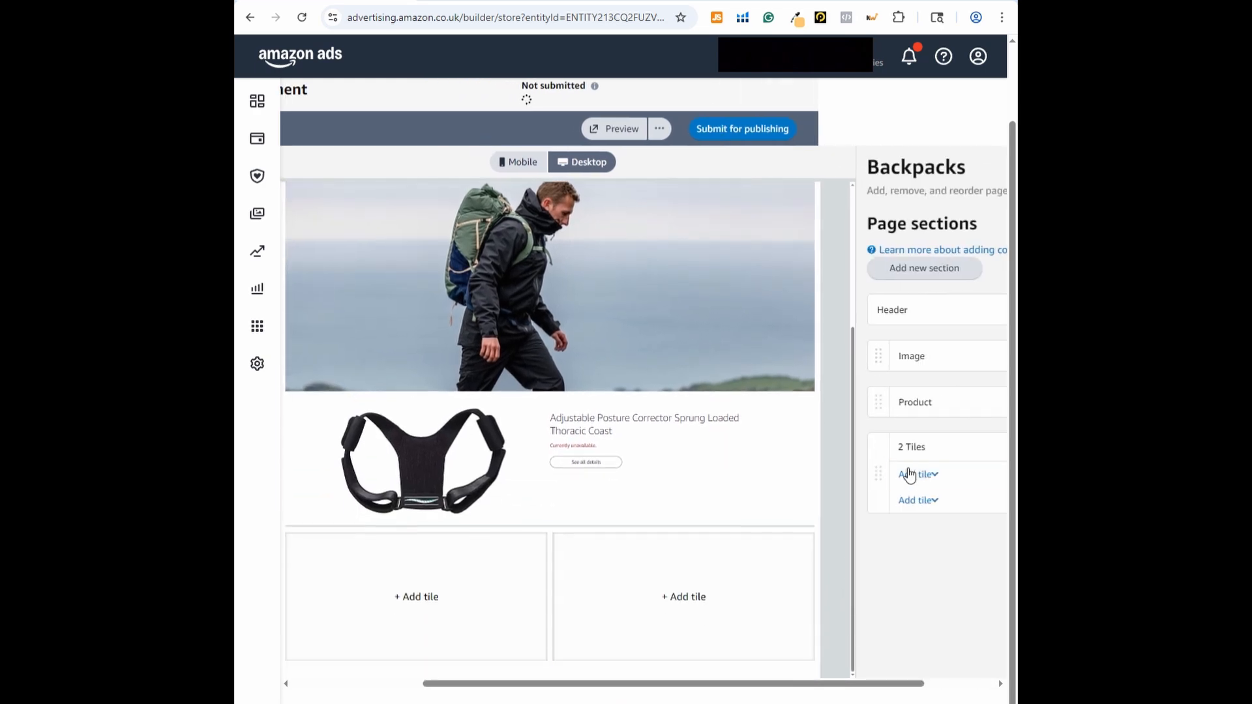
pyautogui.click(525, 561)
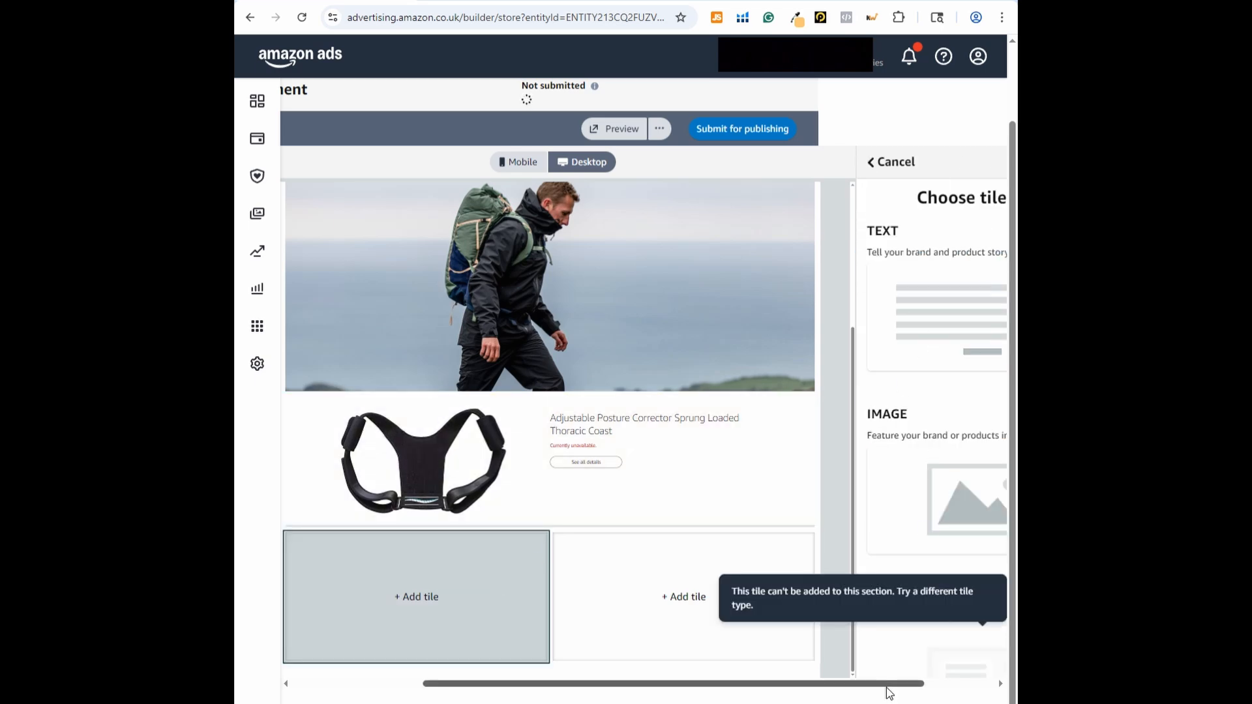
pyautogui.moveTo(887, 683); pyautogui.dragTo(953, 684)
pyautogui.click(890, 479)
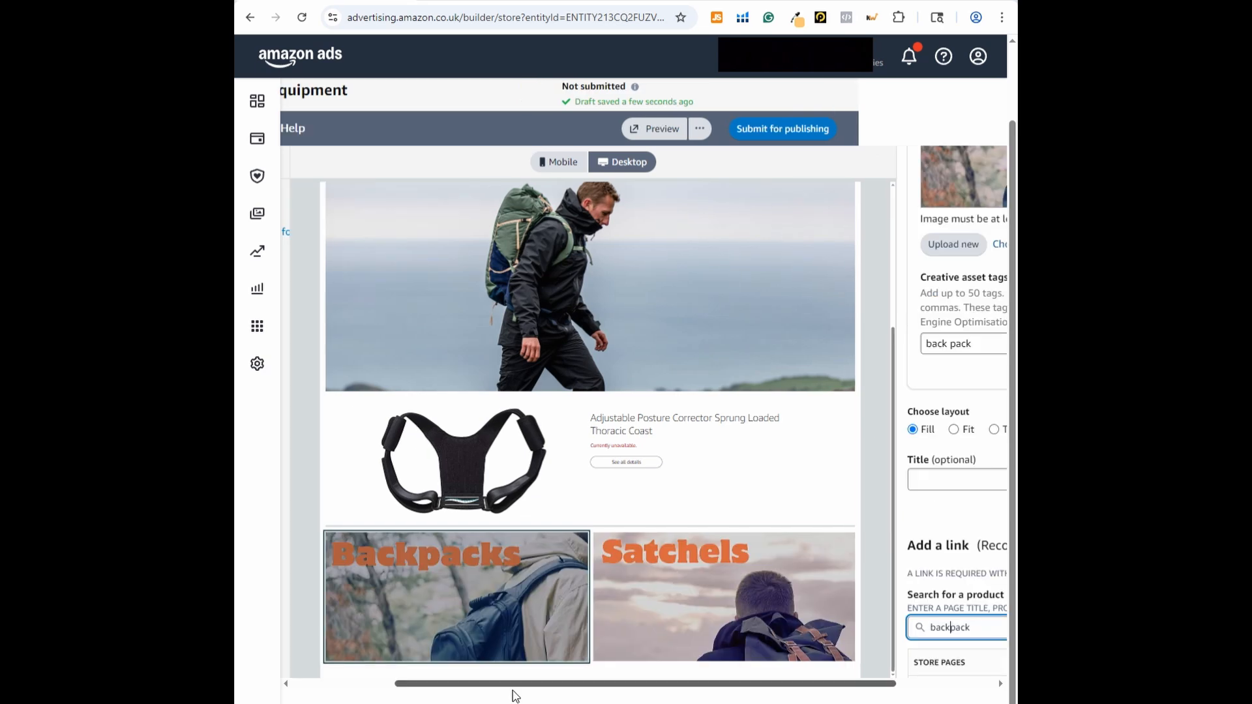
# Link the Backpacks image tile to the Backpacks Store page and finish editing the tile
pyautogui.moveTo(550, 683); pyautogui.dragTo(648, 684)
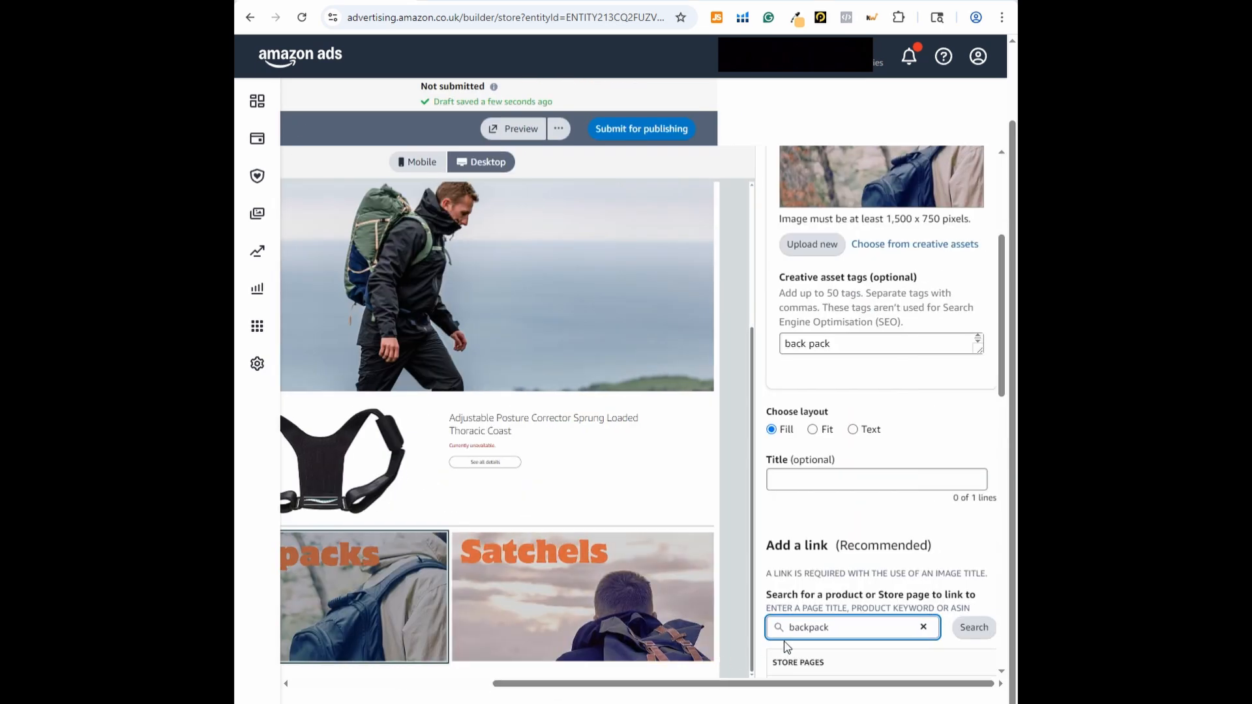
pyautogui.scroll(-2, 809, 611)
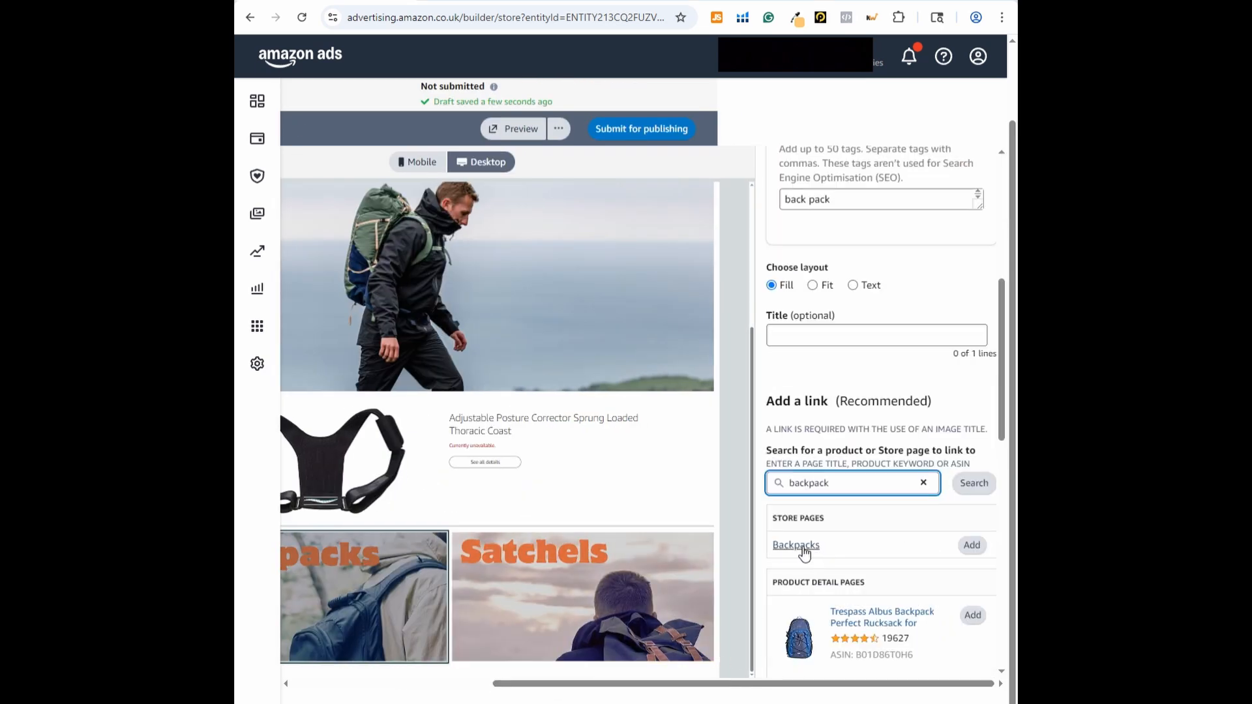
pyautogui.click(972, 545)
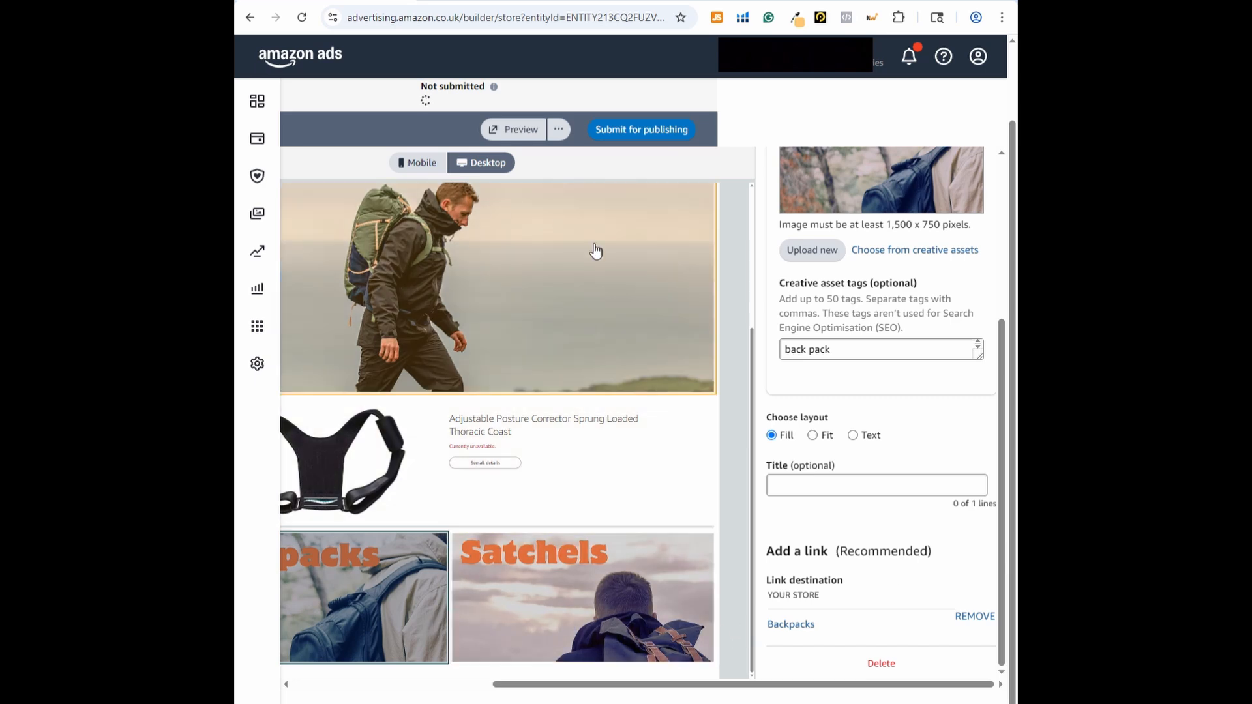
pyautogui.scroll(4, 857, 529)
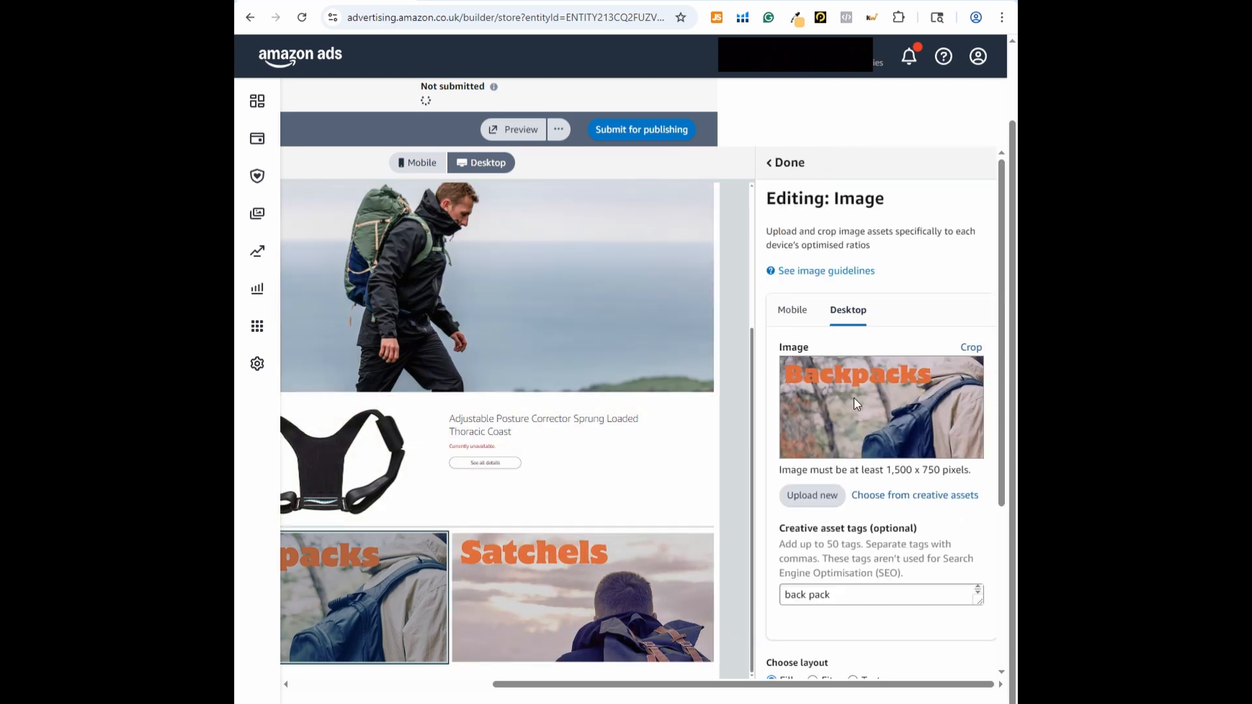
pyautogui.click(788, 164)
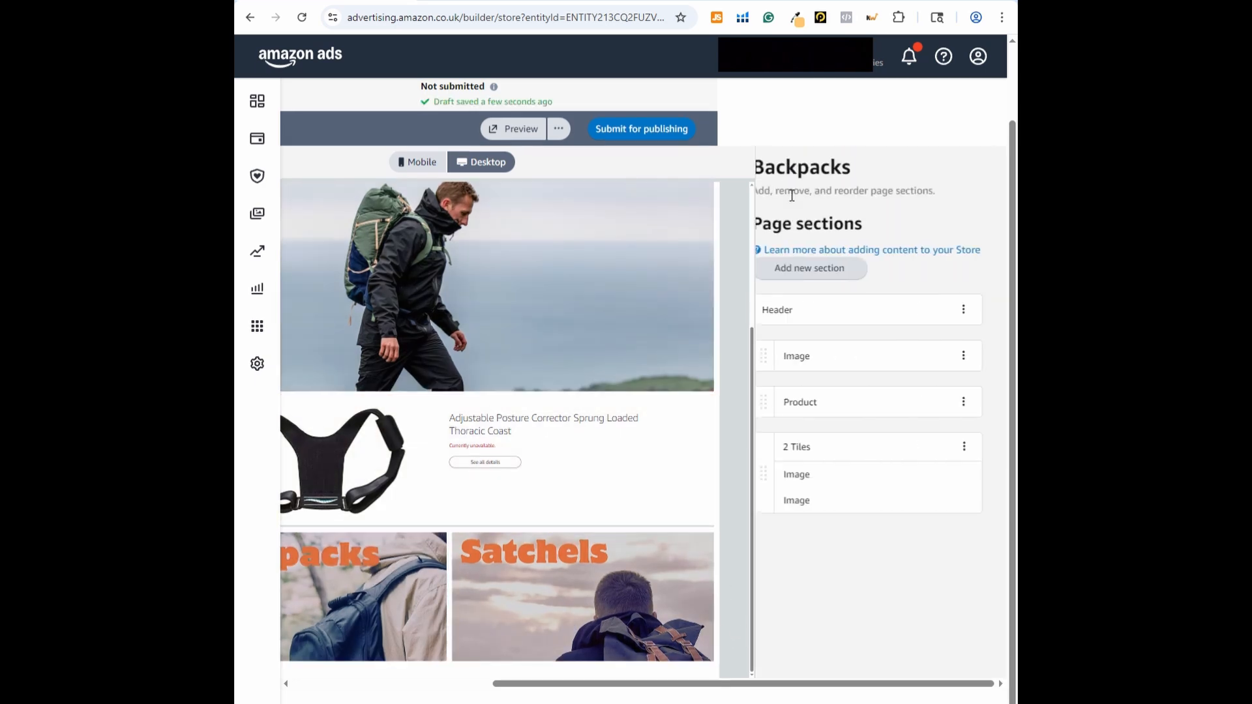
# Check the layout and link options of the Satchels image tile and finish editing it
pyautogui.click(628, 568)
pyautogui.scroll(-3, 871, 535)
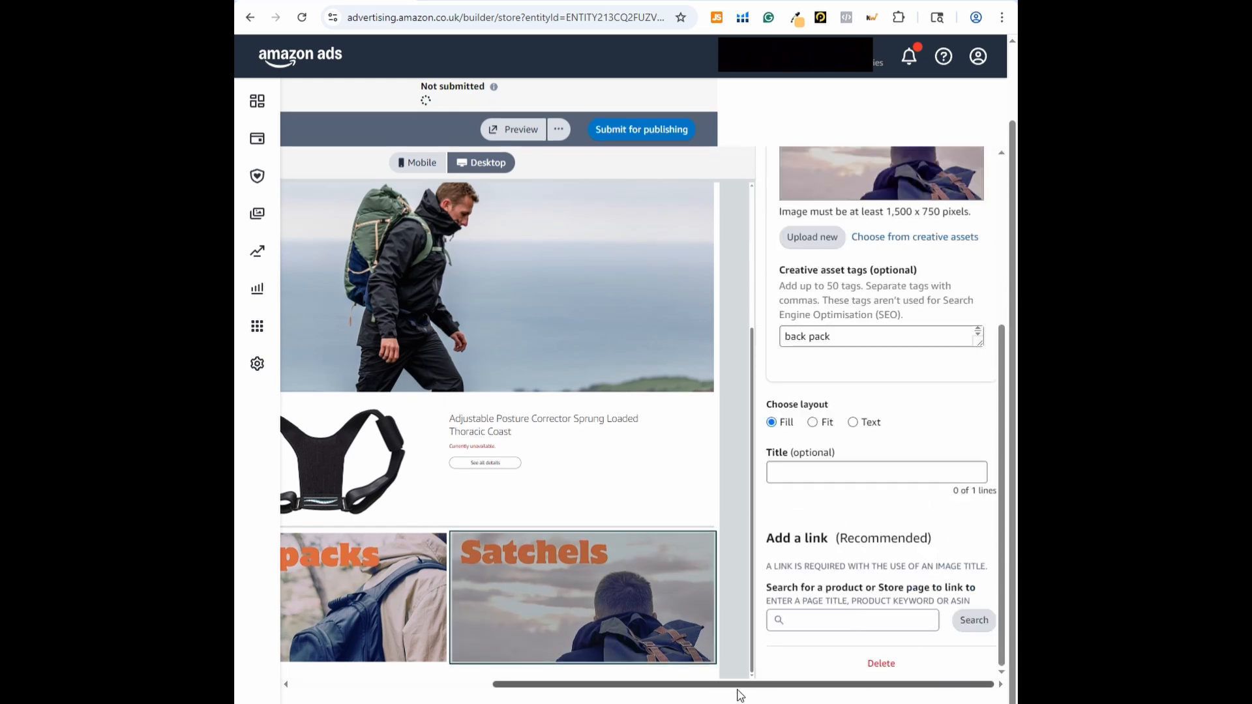
pyautogui.click(776, 168)
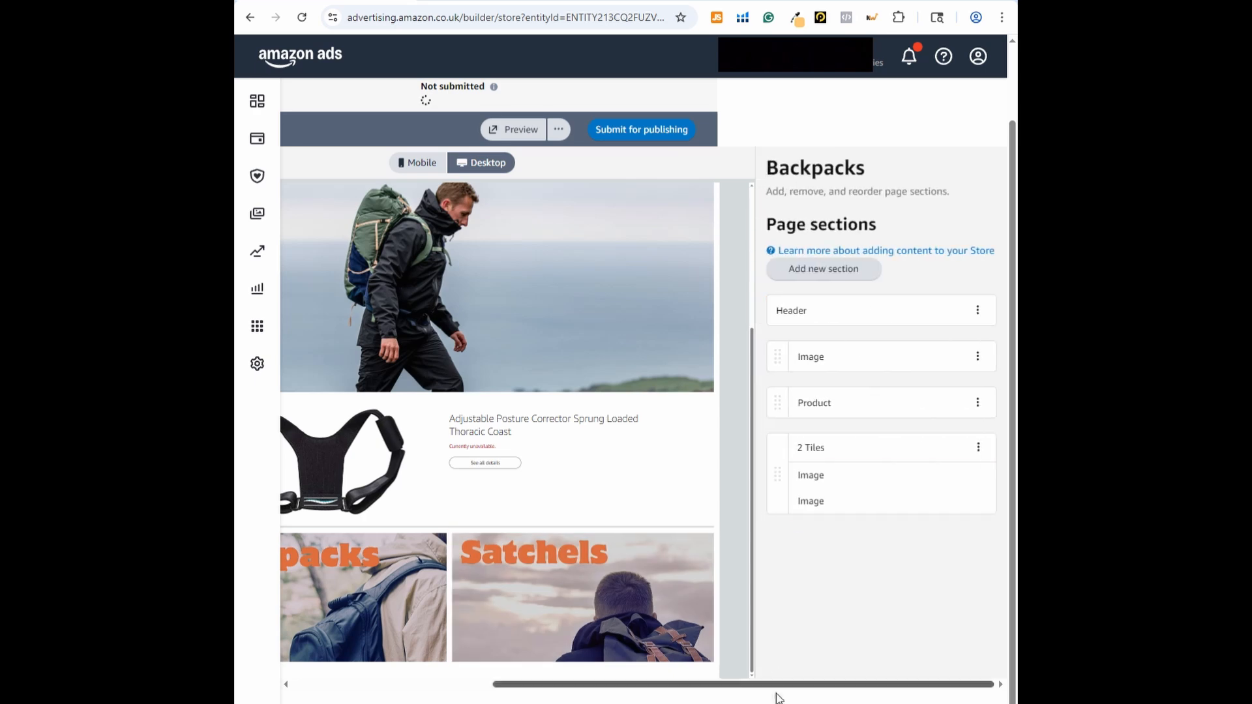
# Create a new Store page named Satchels
pyautogui.moveTo(755, 687); pyautogui.dragTo(419, 461)
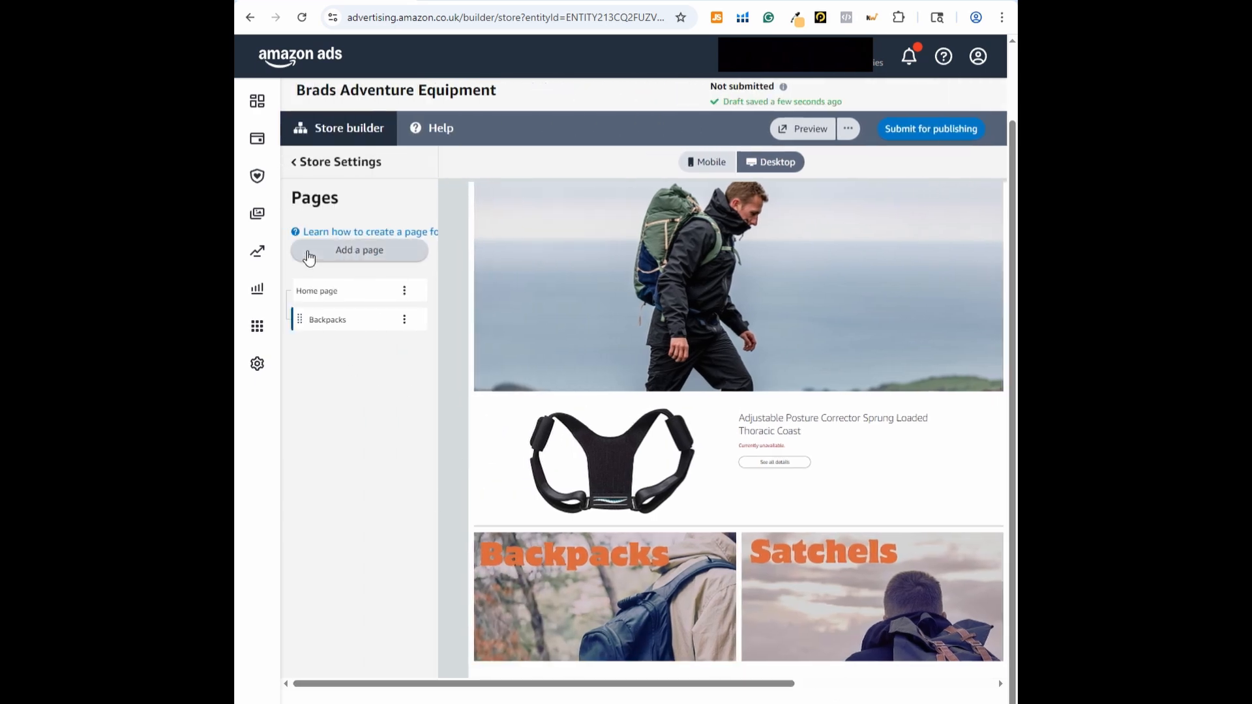
pyautogui.click(331, 255)
pyautogui.click(364, 258)
pyautogui.write('Satc')
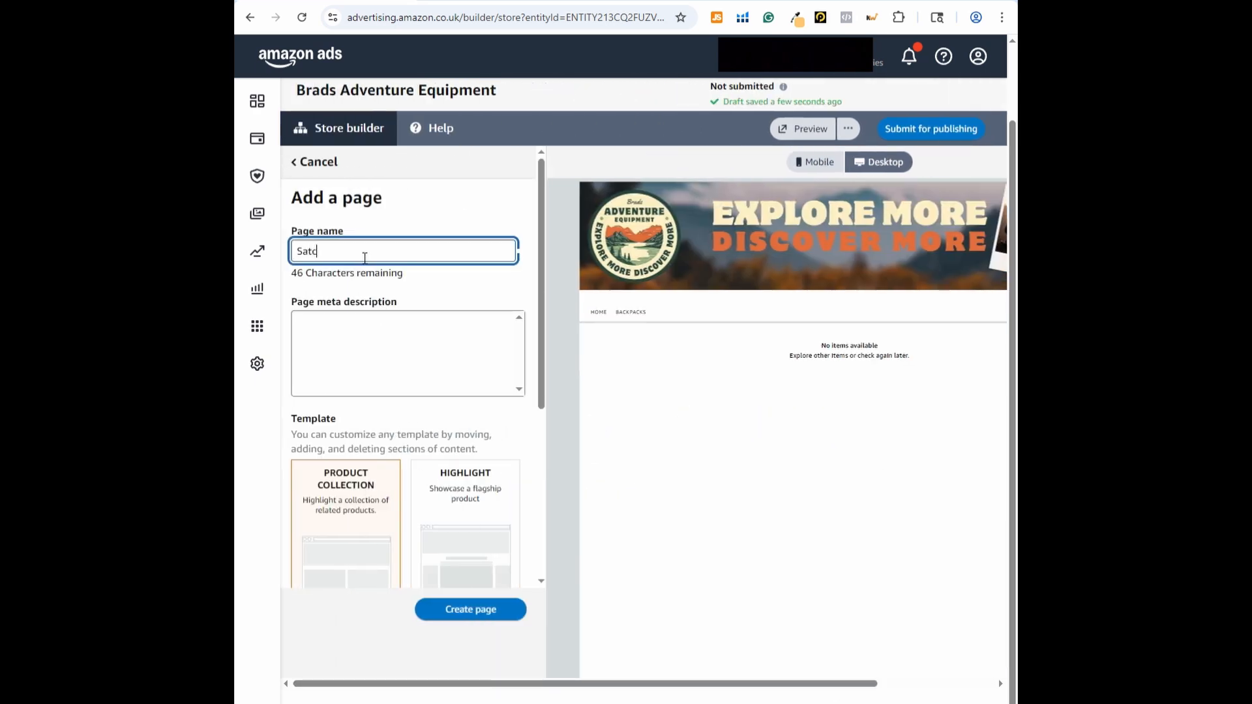
pyautogui.write('hel')
pyautogui.scroll(-3, 365, 258)
pyautogui.click(475, 506)
pyautogui.click(486, 605)
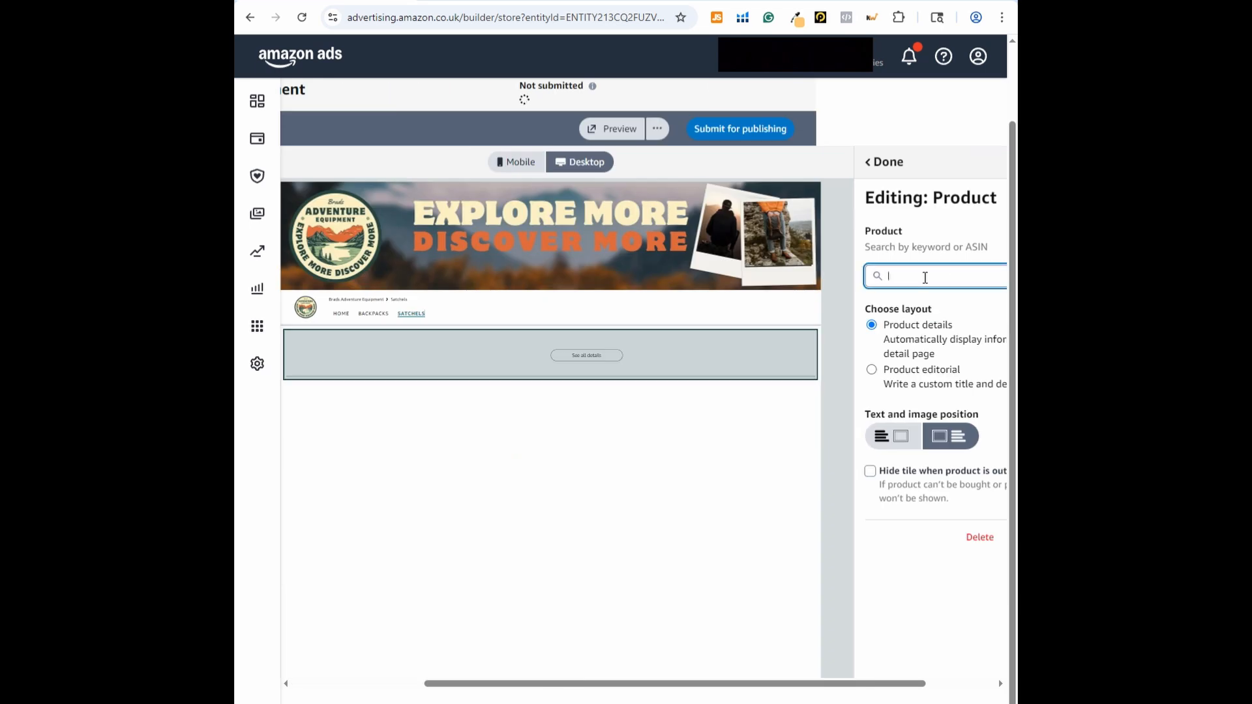
# Assign the product with ASIN B07JJFM1TV to the Product tile on the Satchels page
pyautogui.write('B07JJFM1TV')
pyautogui.moveTo(836, 685); pyautogui.dragTo(913, 685)
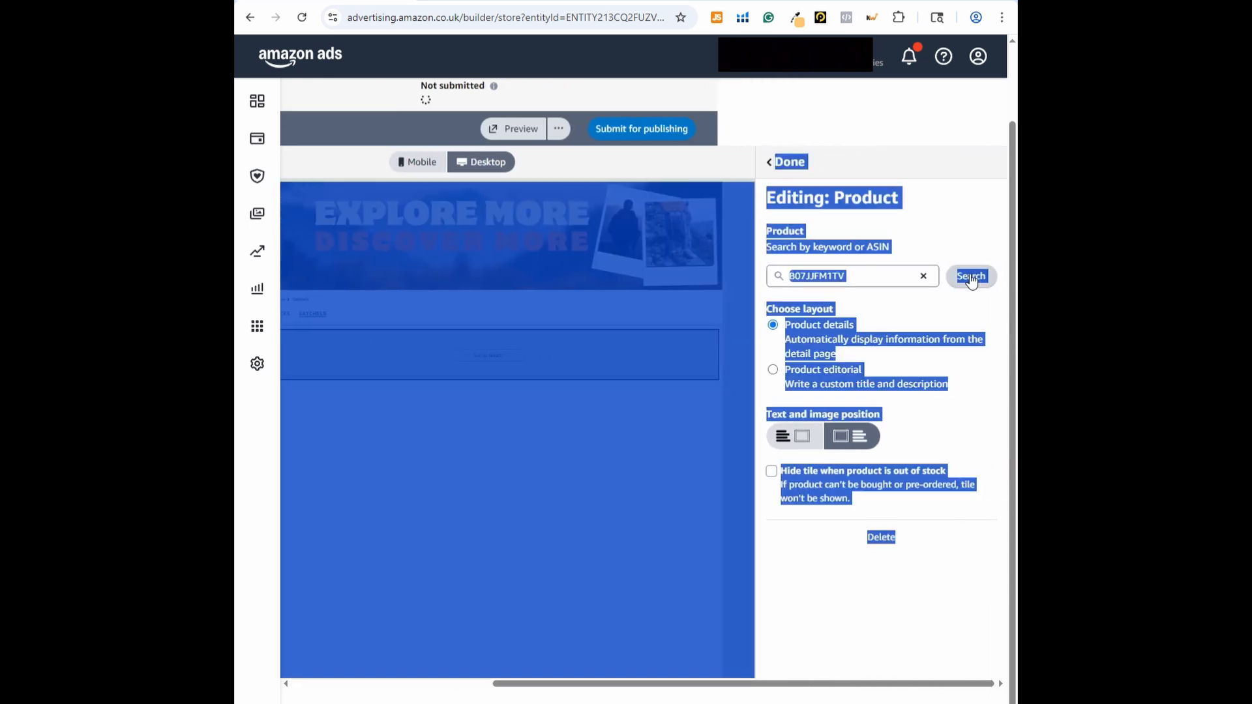
pyautogui.click(972, 280)
pyautogui.click(978, 345)
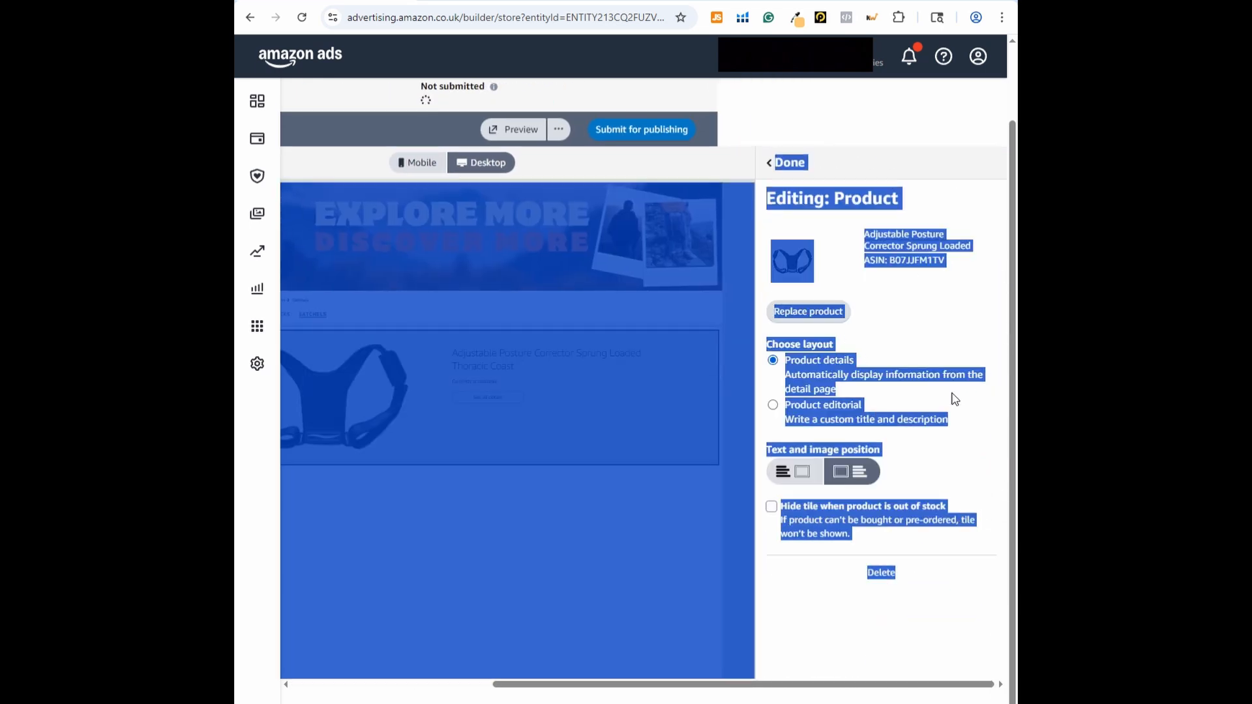
# Go back to the Backpacks page and review its sections
pyautogui.moveTo(796, 685); pyautogui.dragTo(618, 690)
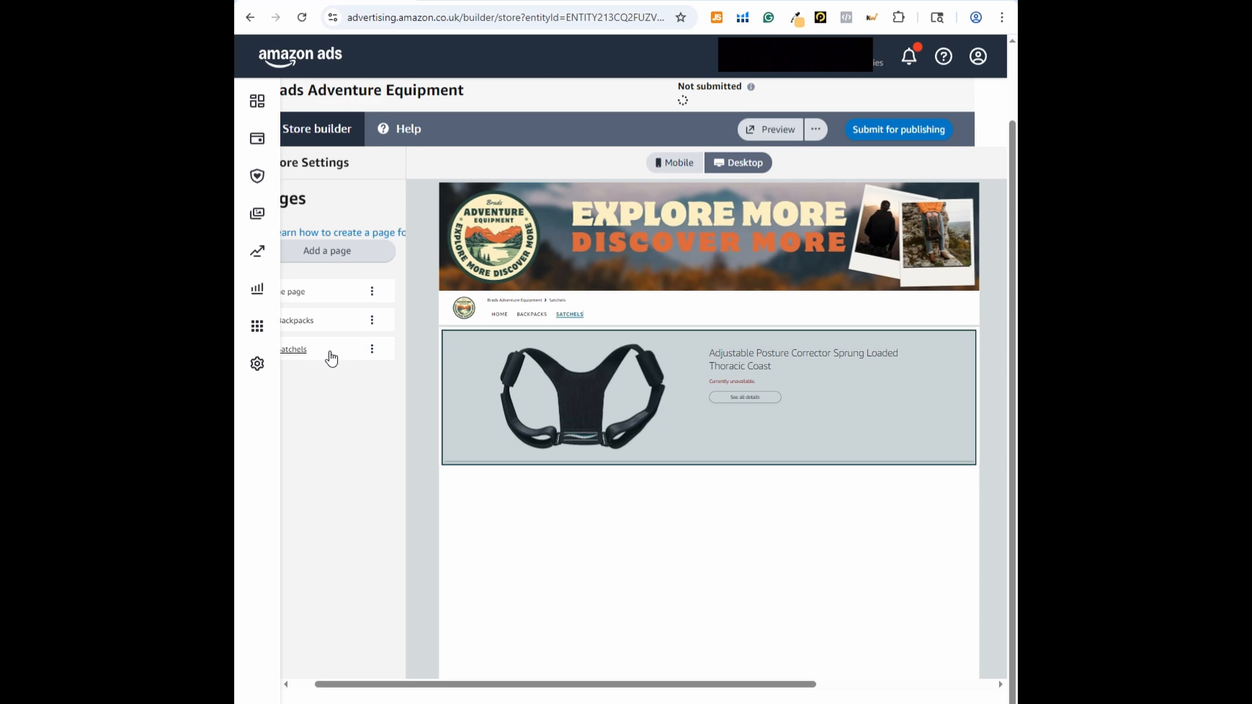
pyautogui.click(317, 320)
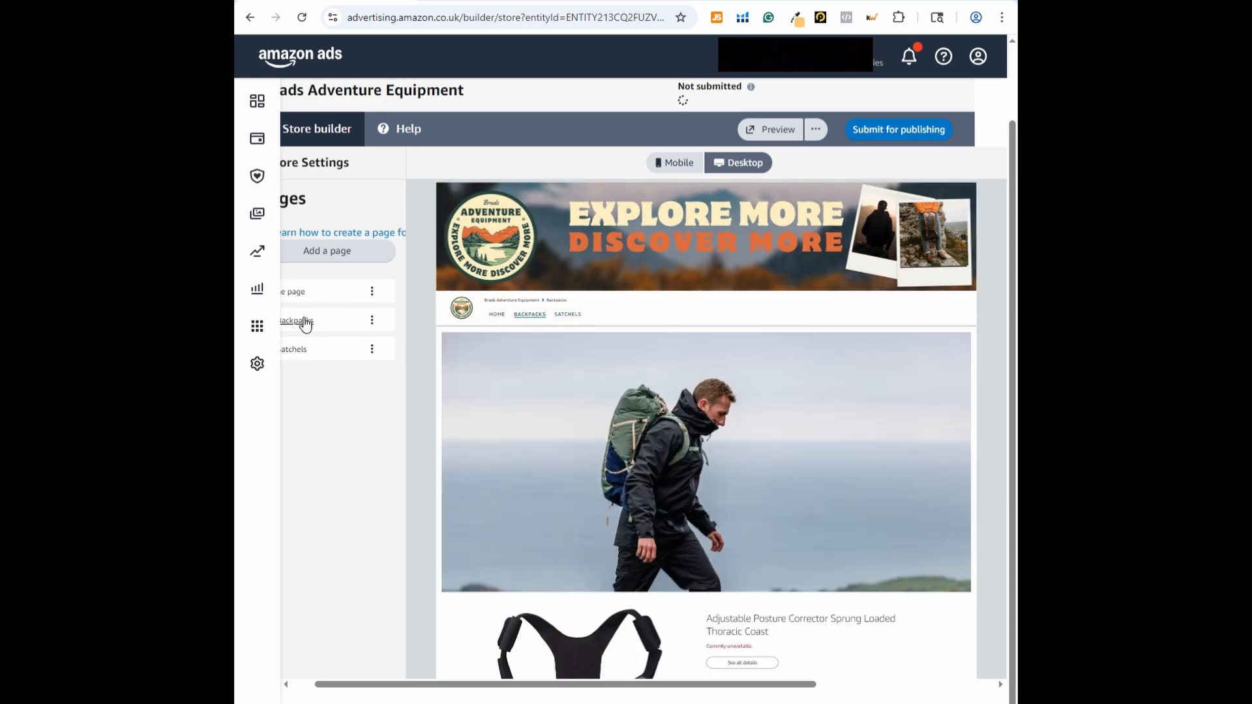
pyautogui.scroll(-2, 587, 437)
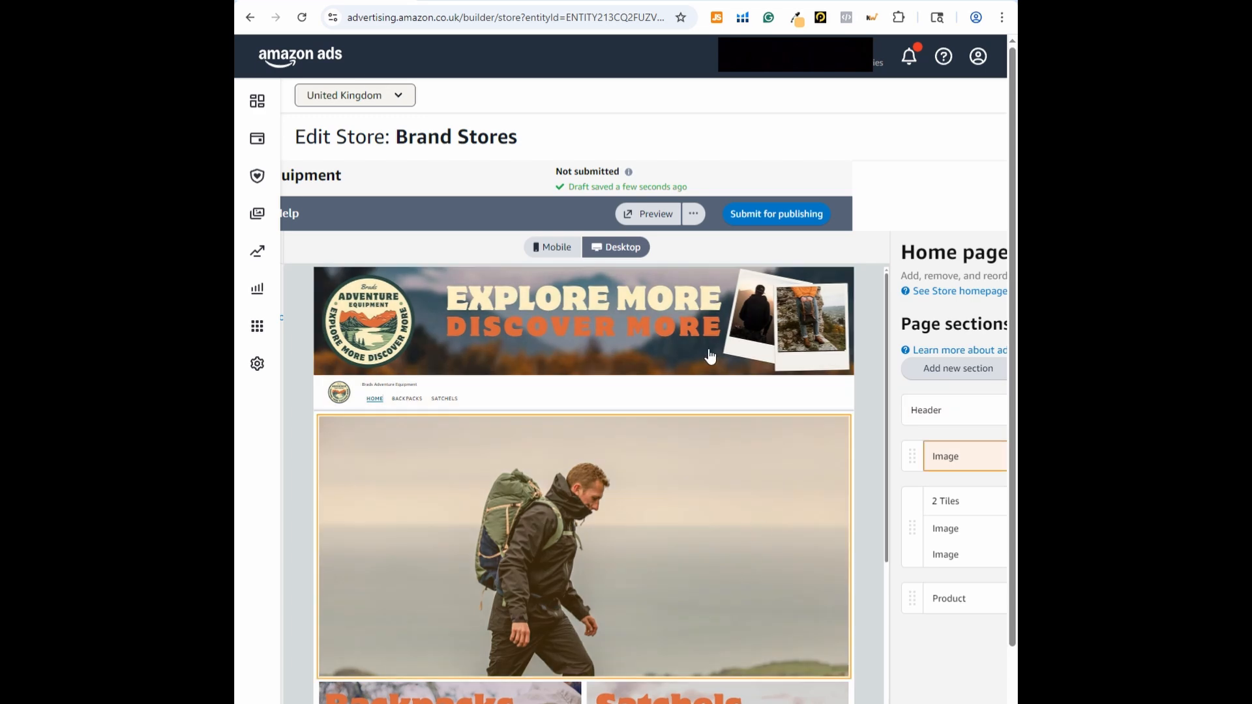
# Preview the Store and look through the home page's banner, image tiles and product section
pyautogui.click(649, 217)
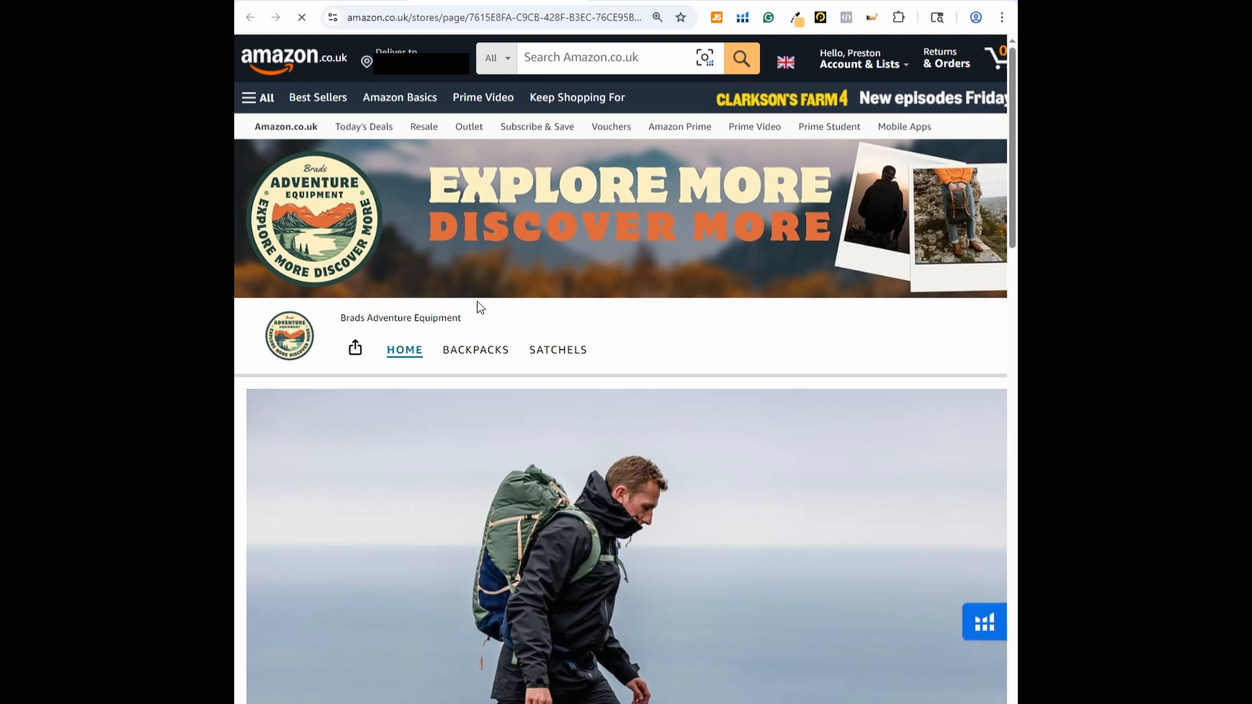
pyautogui.scroll(-3, 819, 225)
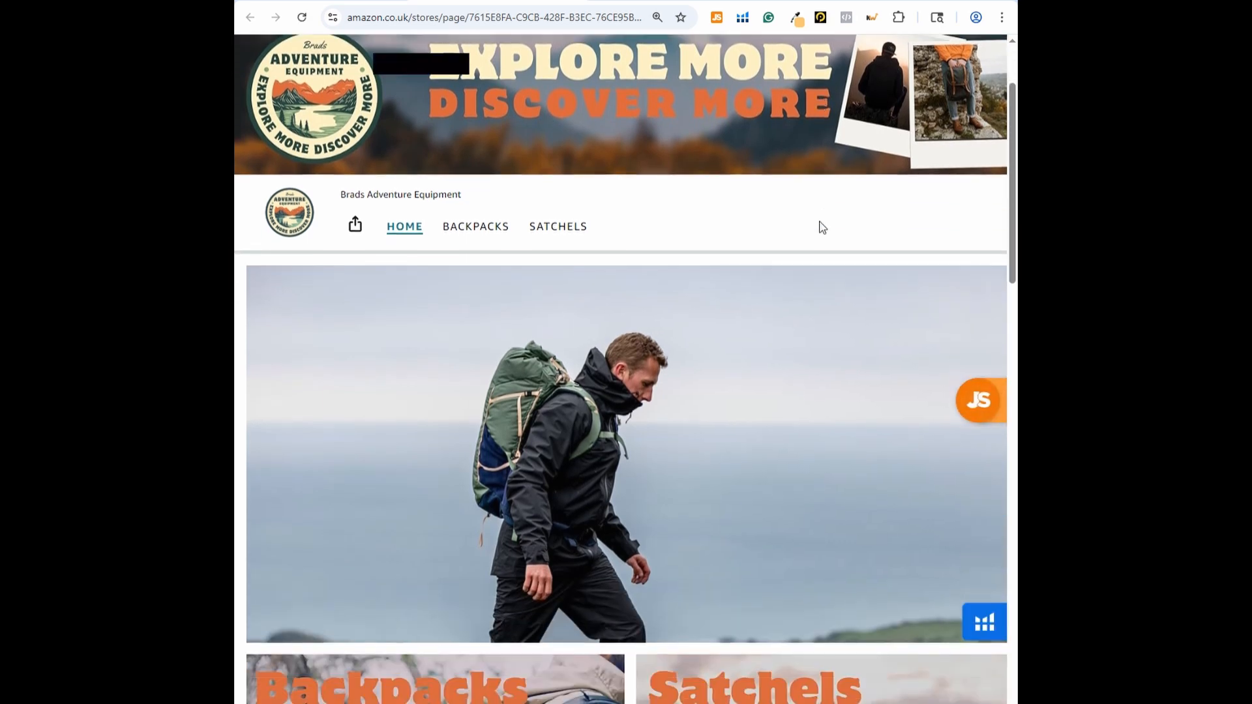
pyautogui.scroll(-1, 795, 282)
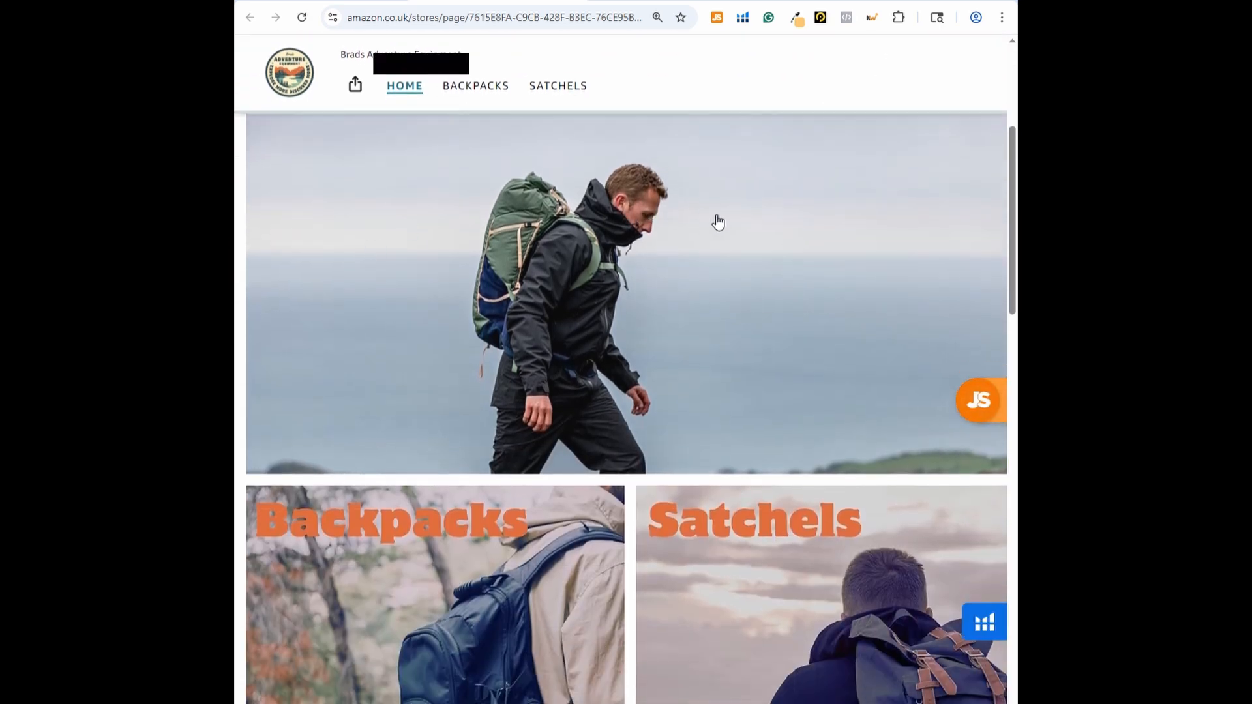
pyautogui.scroll(-4, 711, 254)
pyautogui.scroll(-5, 717, 277)
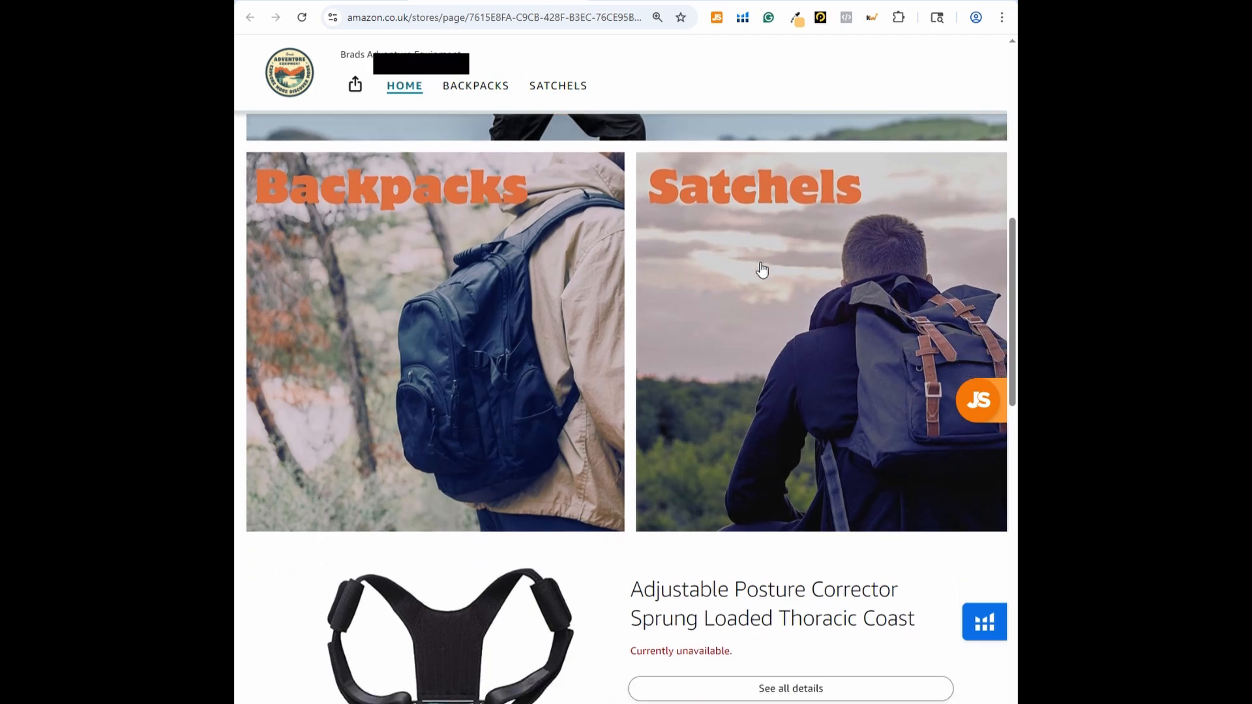
pyautogui.scroll(7, 554, 392)
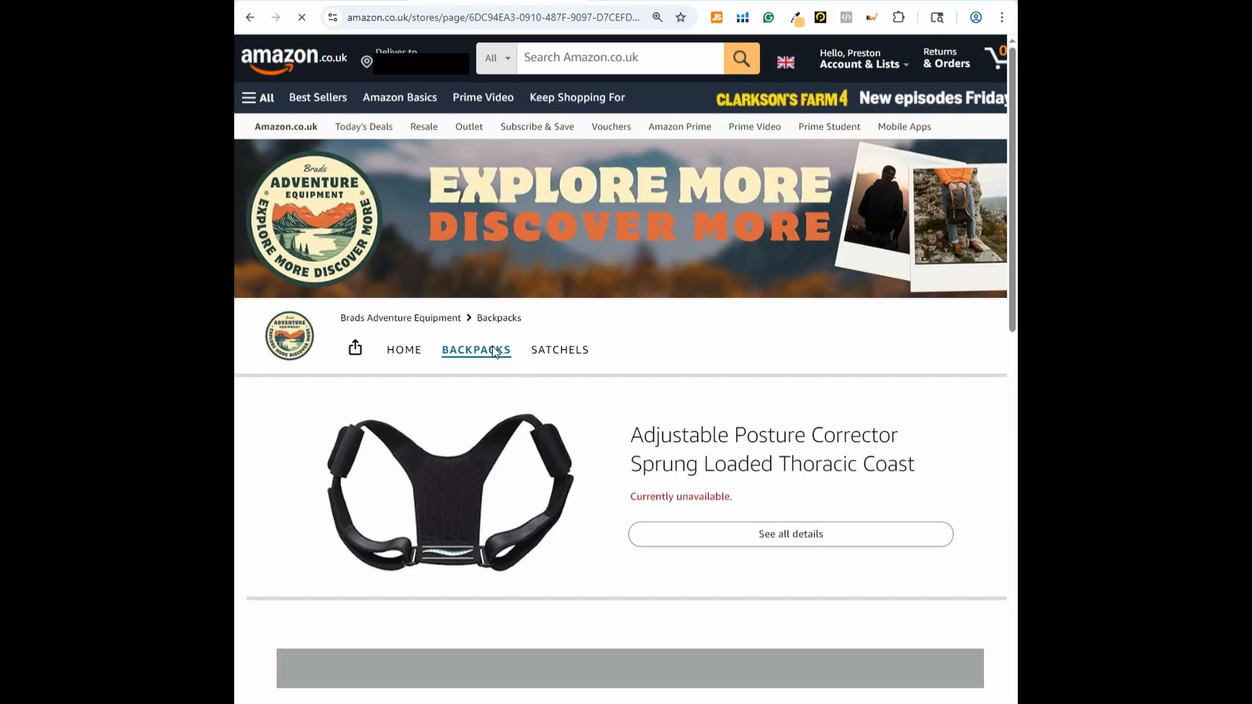
# Check the Satchels page and then the home page through the previewed Store's navigation
pyautogui.click(551, 350)
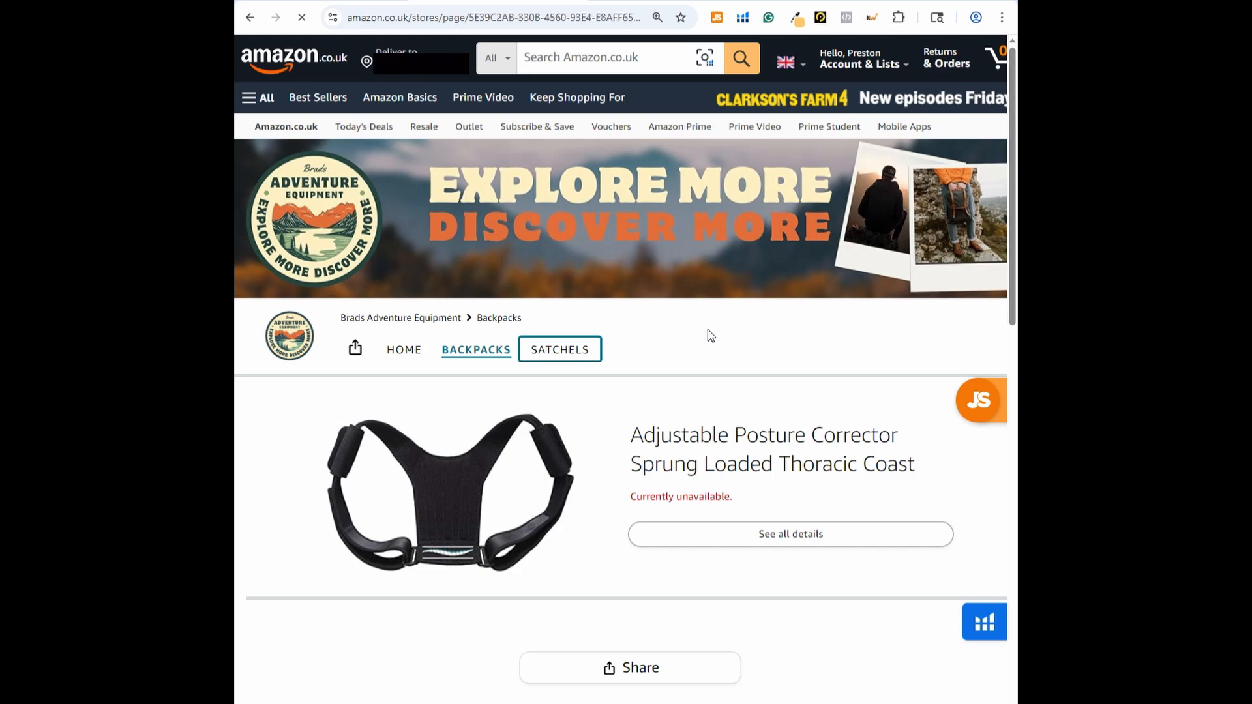
pyautogui.click(408, 351)
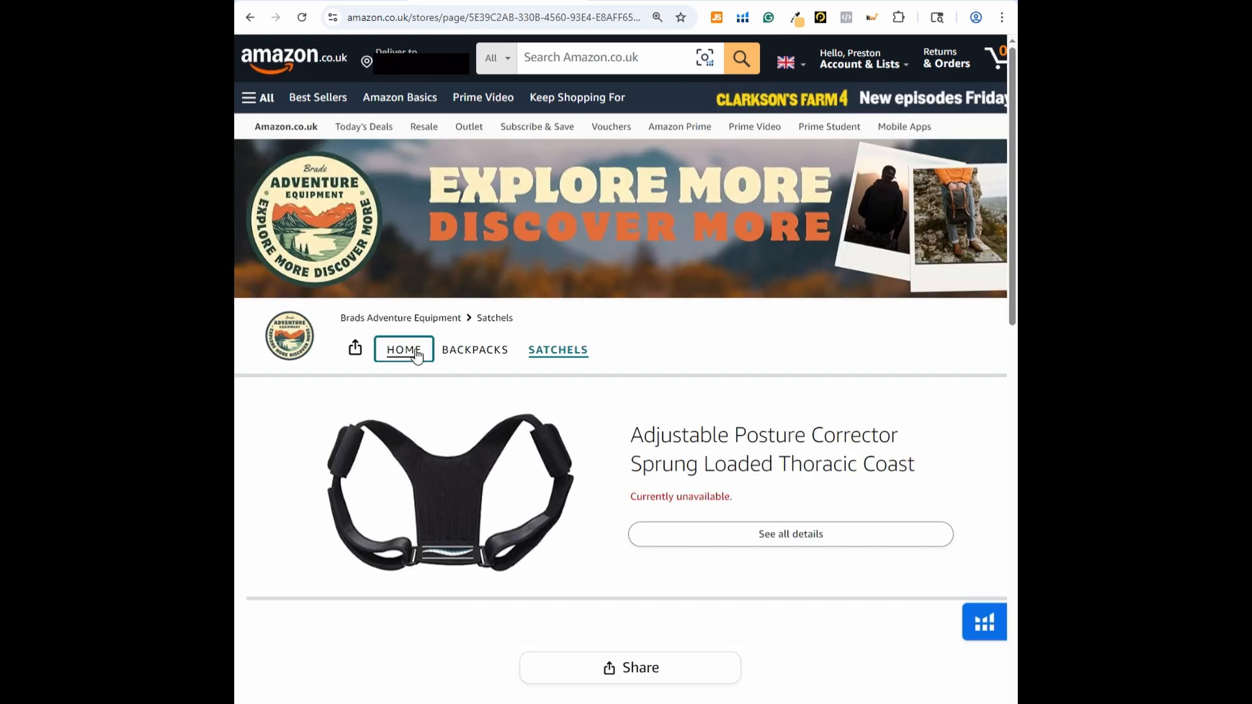
pyautogui.scroll(-10, 853, 428)
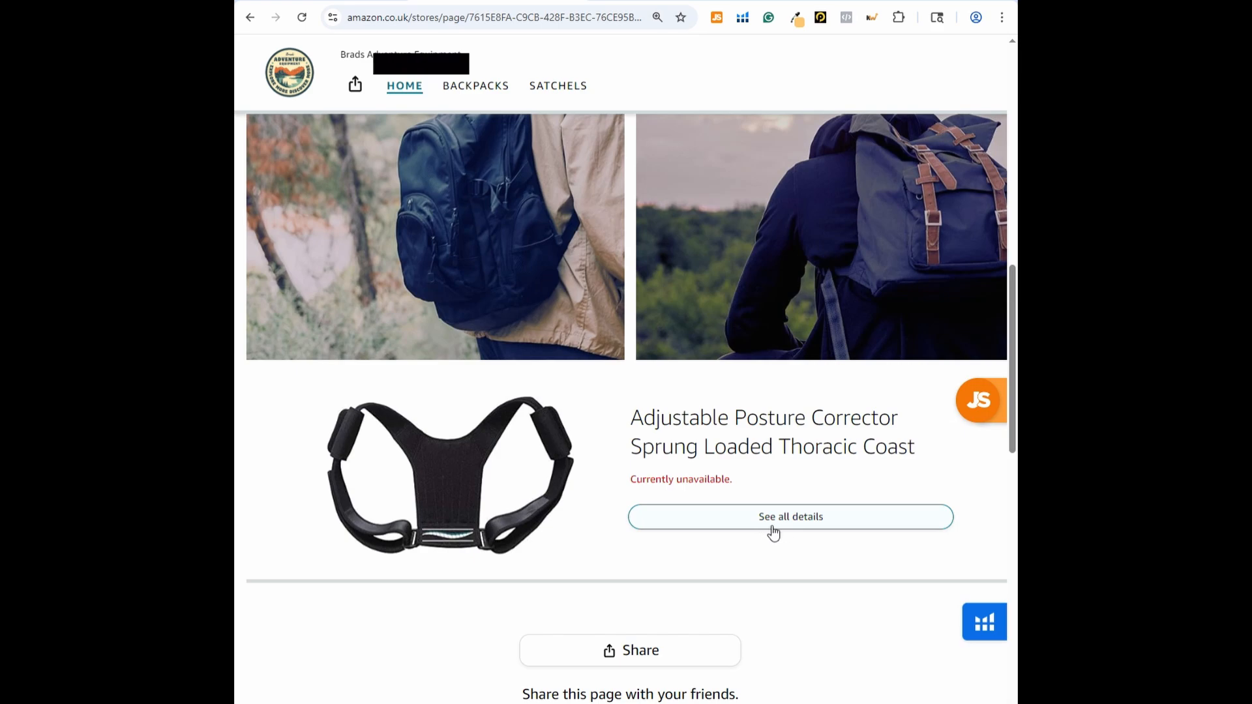
pyautogui.scroll(10, 780, 481)
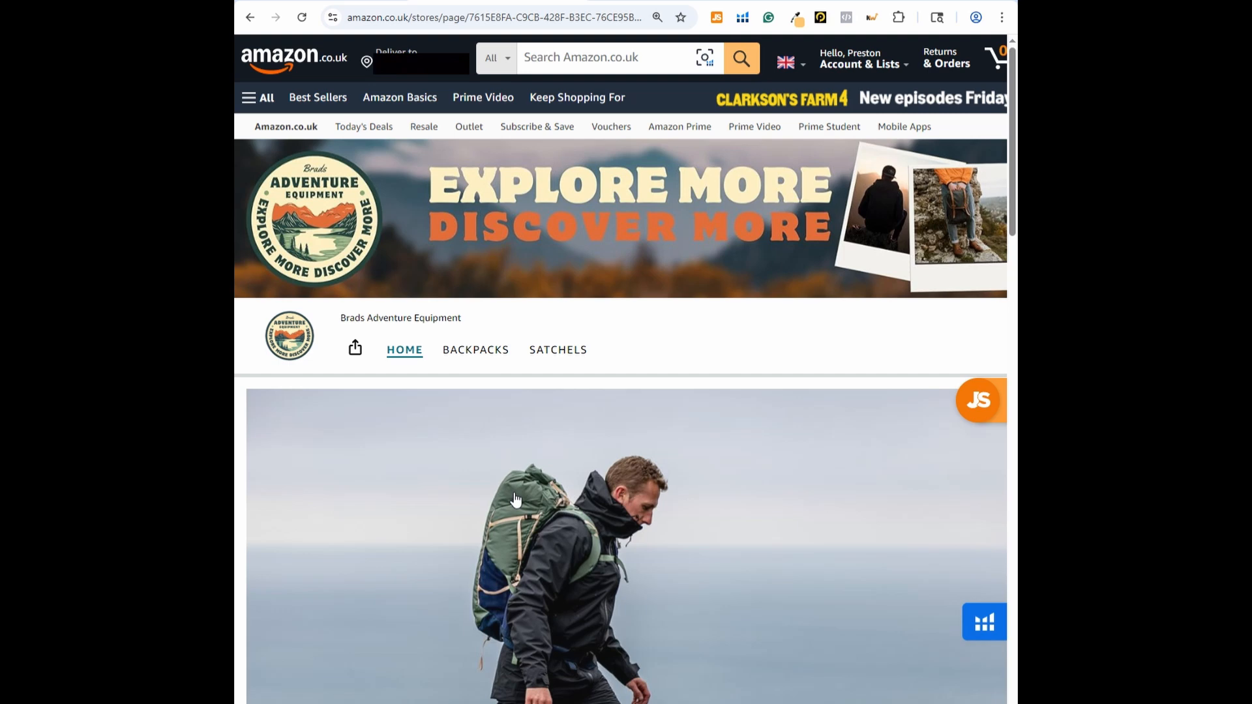
pyautogui.click(398, 1)
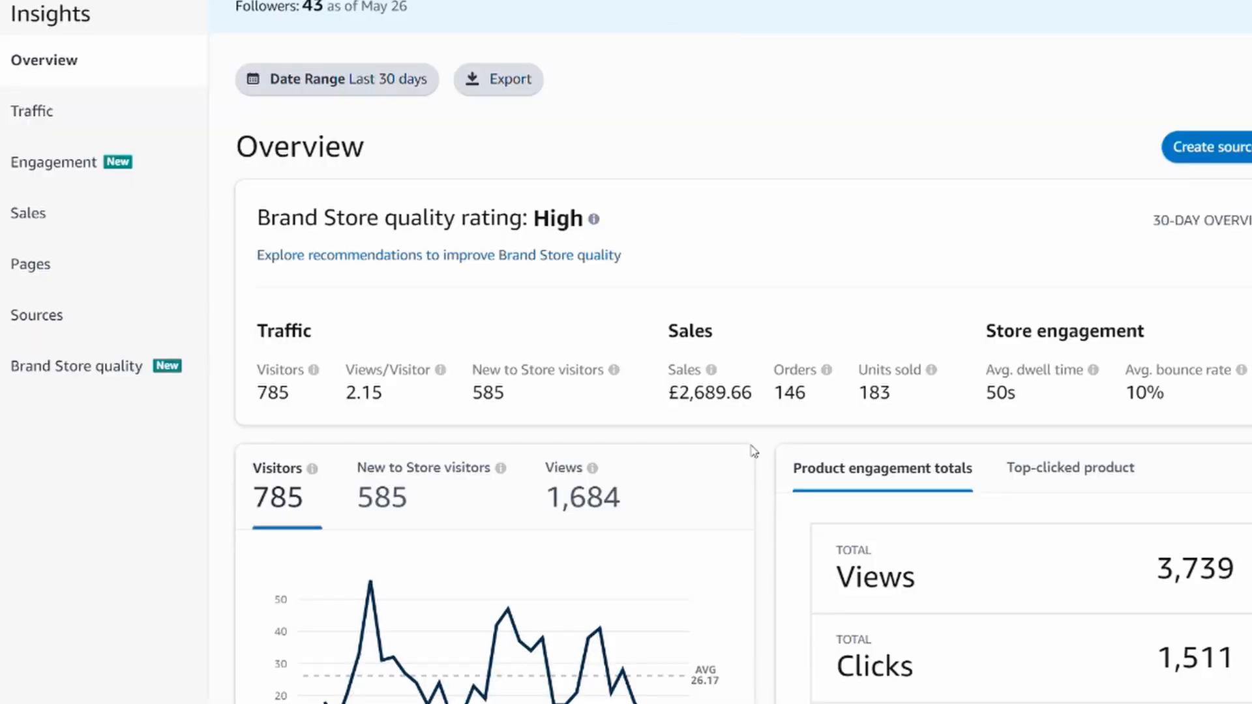
# Examine the Brand Store insights overview for the last 30 days, including the charts and the daily sales and visitors table
pyautogui.scroll(-15, 762, 405)
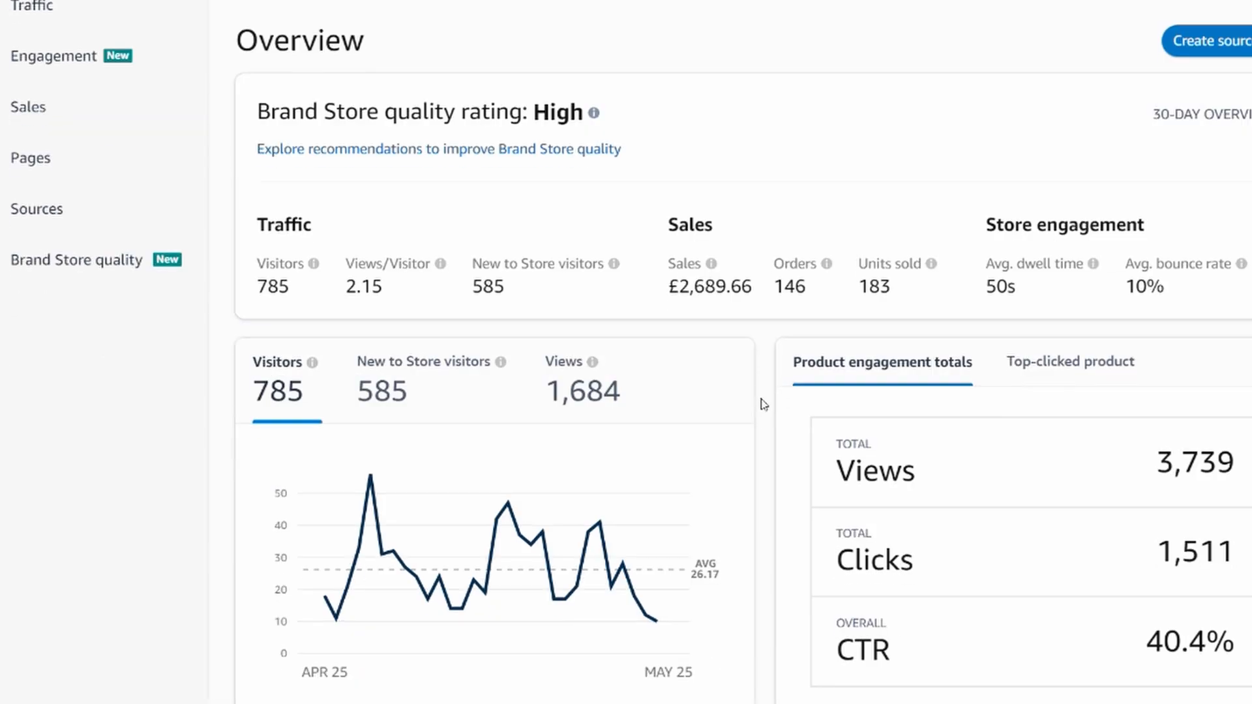
pyautogui.scroll(-5, 762, 404)
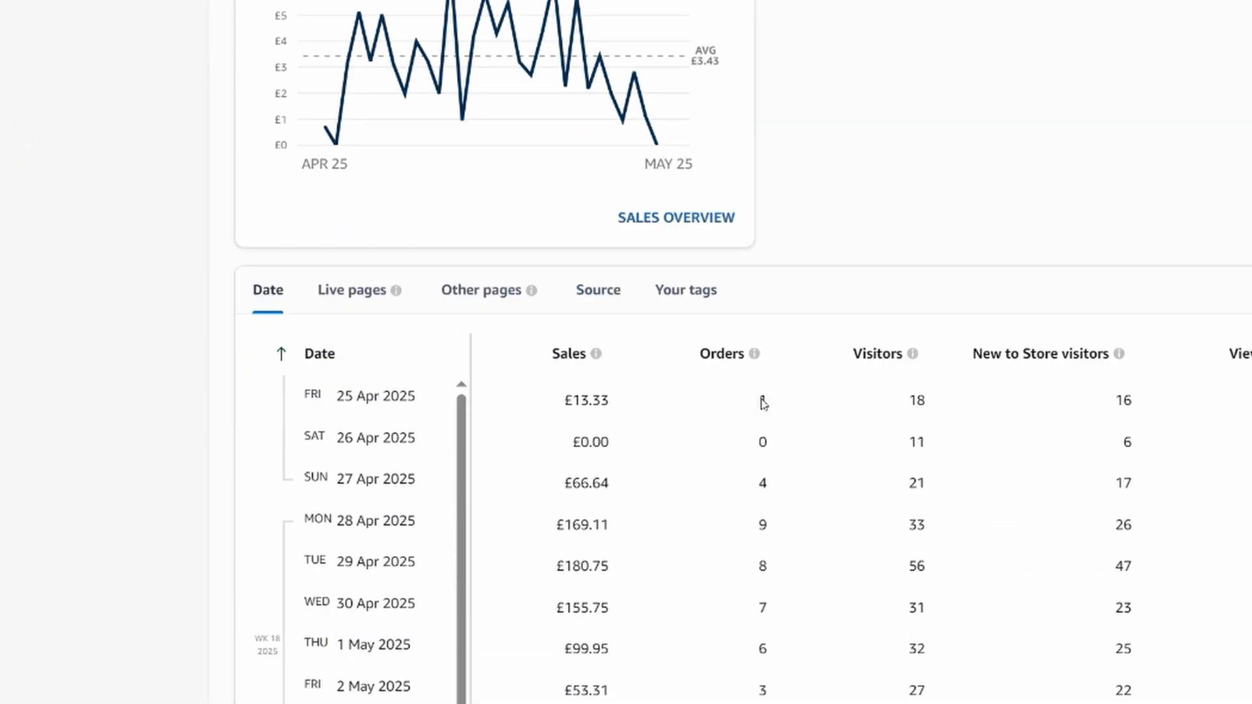
pyautogui.scroll(-6, 803, 648)
pyautogui.scroll(17, 875, 260)
pyautogui.scroll(4, 875, 260)
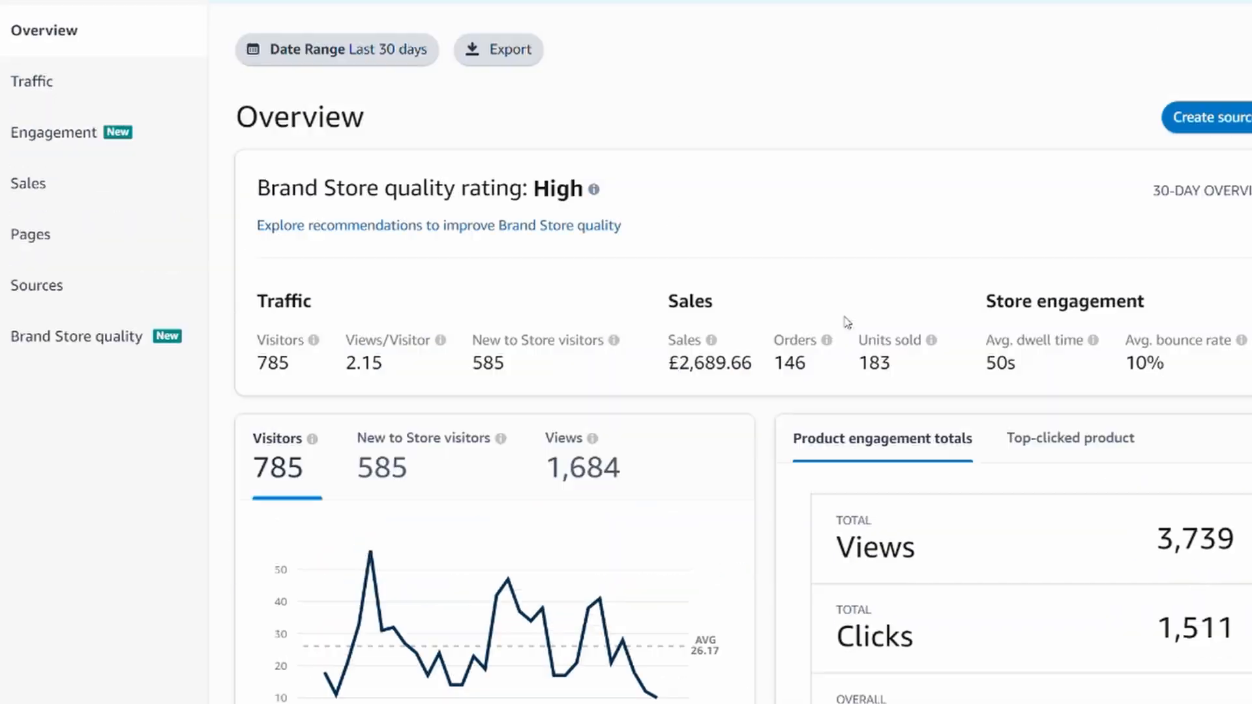